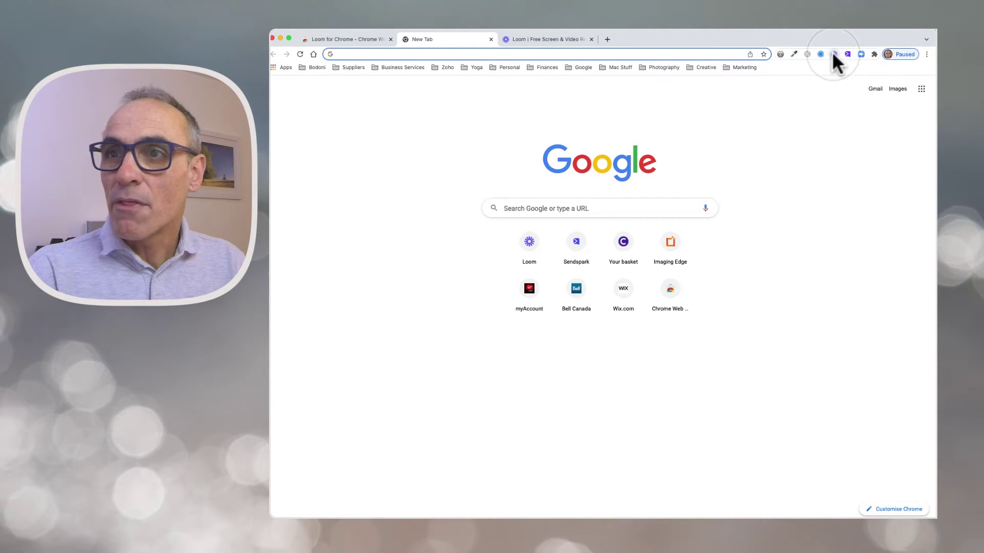
# Step: Launch Loom's recording canvas at loom.com/canvas from the Chrome toolbar extension icon
pyautogui.click(834, 54)
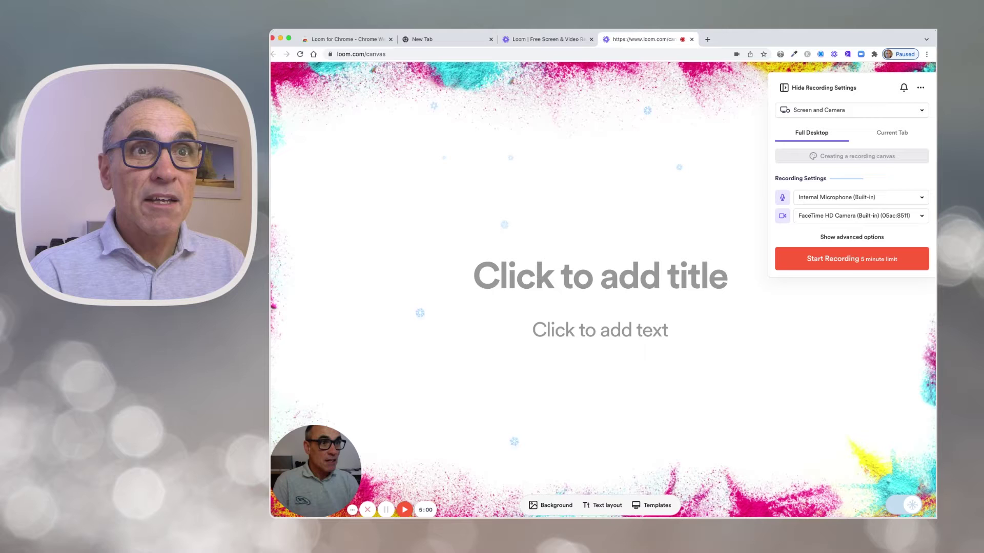
# Step: Drag the camera bubble toward the lower left and settle on medium size after trying the largest
pyautogui.moveTo(336, 446)
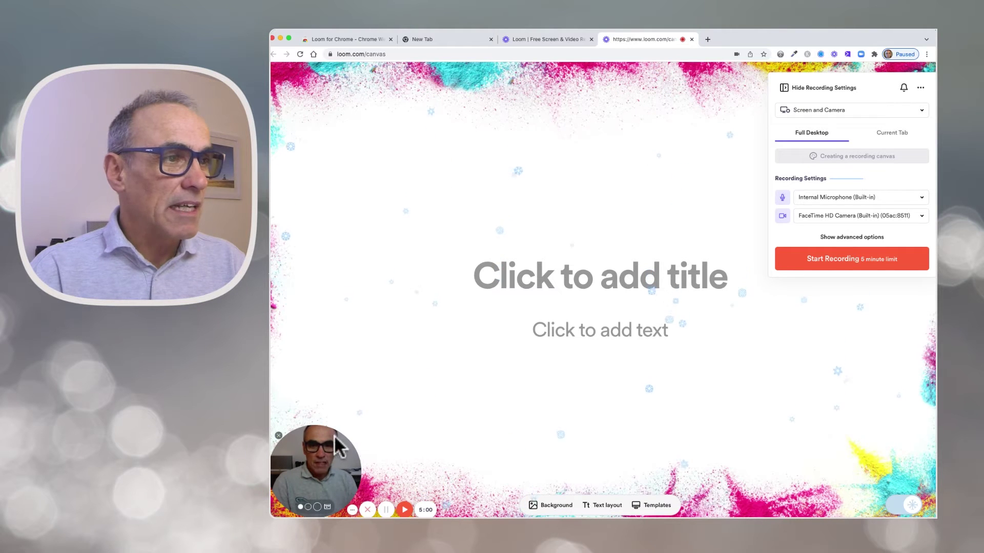
pyautogui.moveTo(335, 446); pyautogui.dragTo(416, 358)
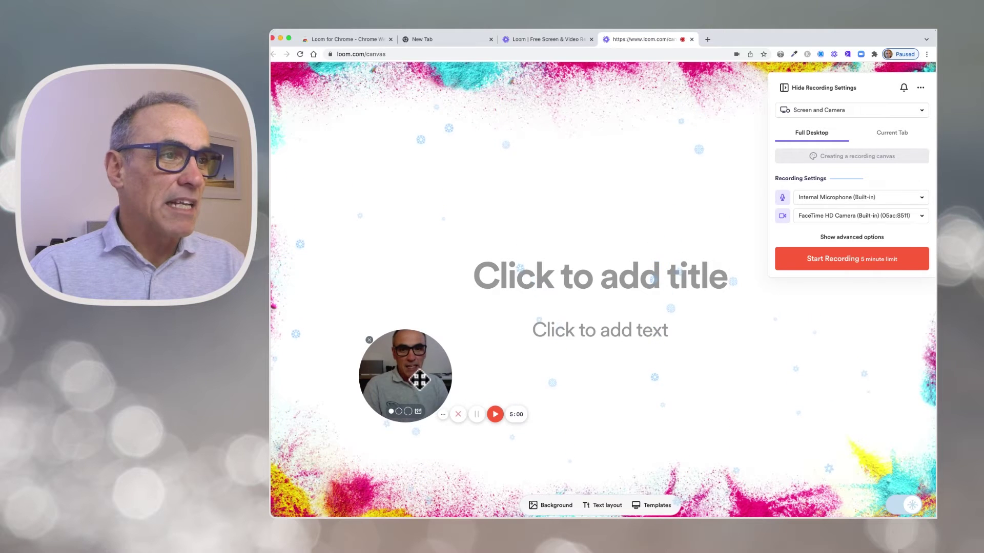
pyautogui.click(399, 413)
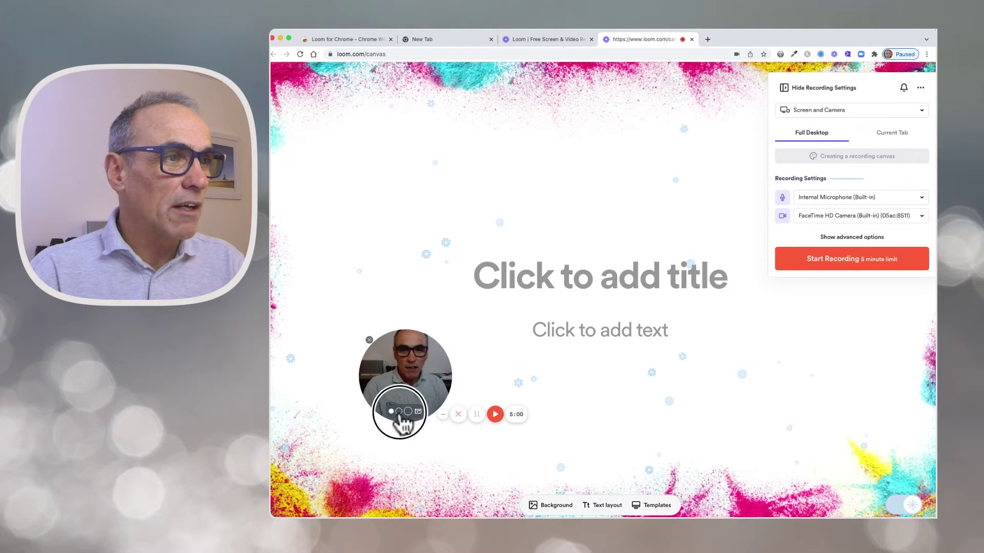
pyautogui.click(425, 412)
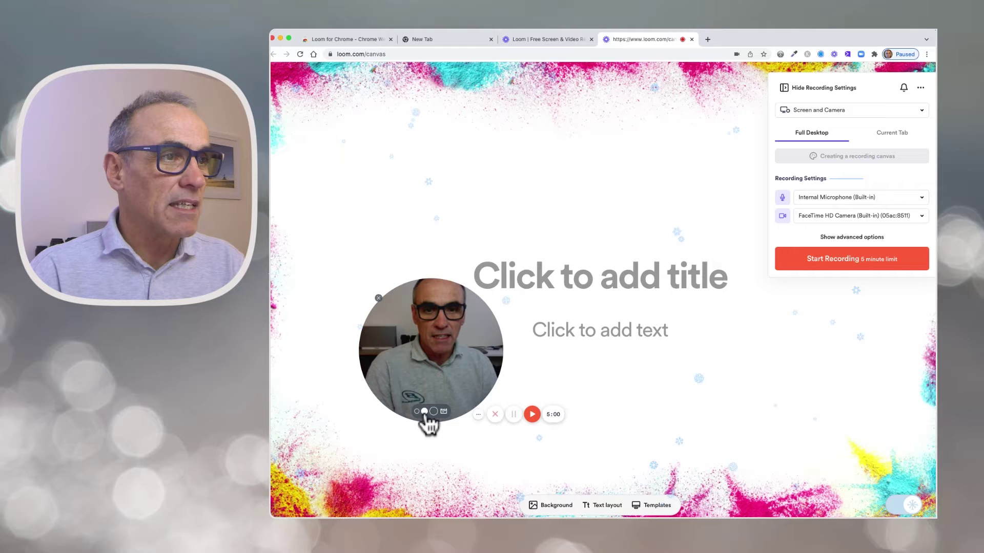
pyautogui.click(434, 411)
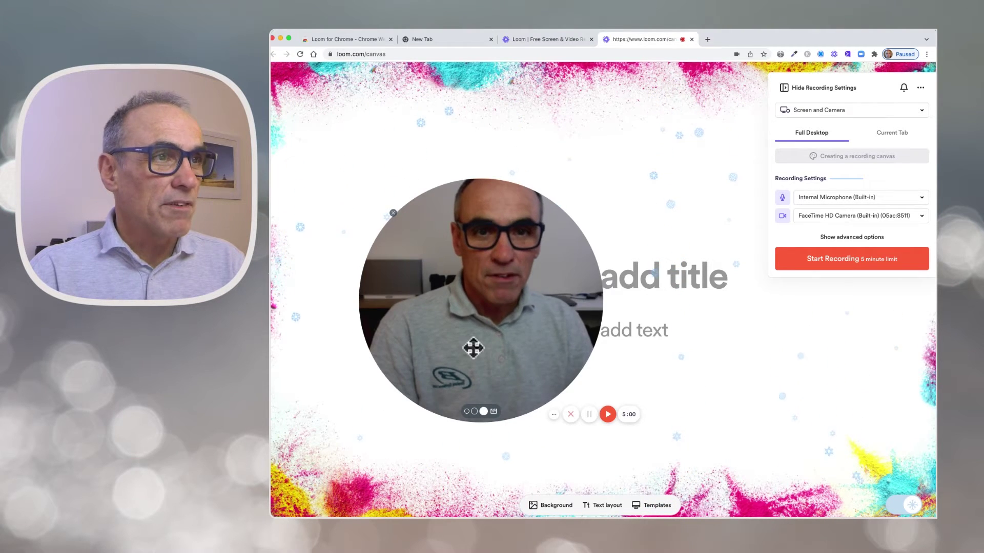
pyautogui.moveTo(476, 333); pyautogui.dragTo(436, 376)
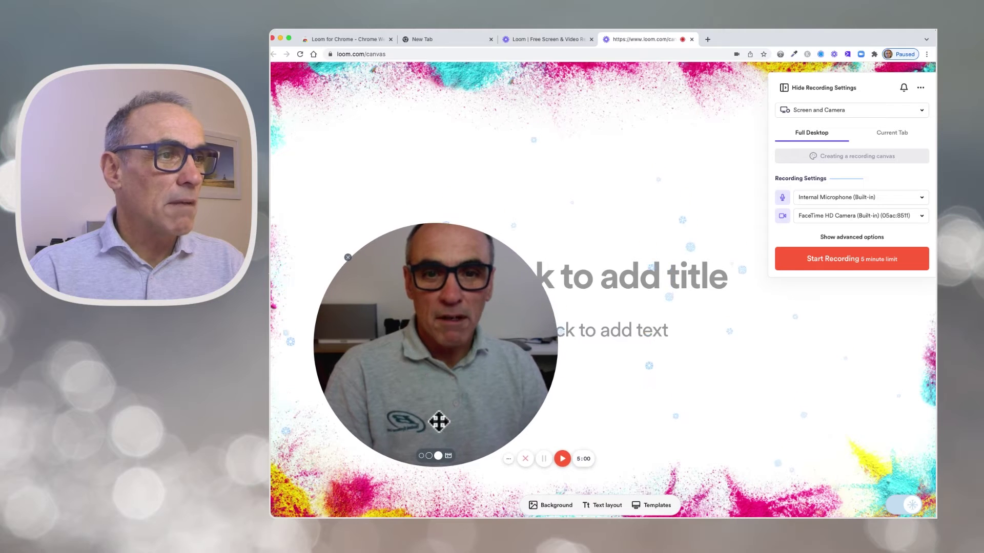
pyautogui.click(428, 455)
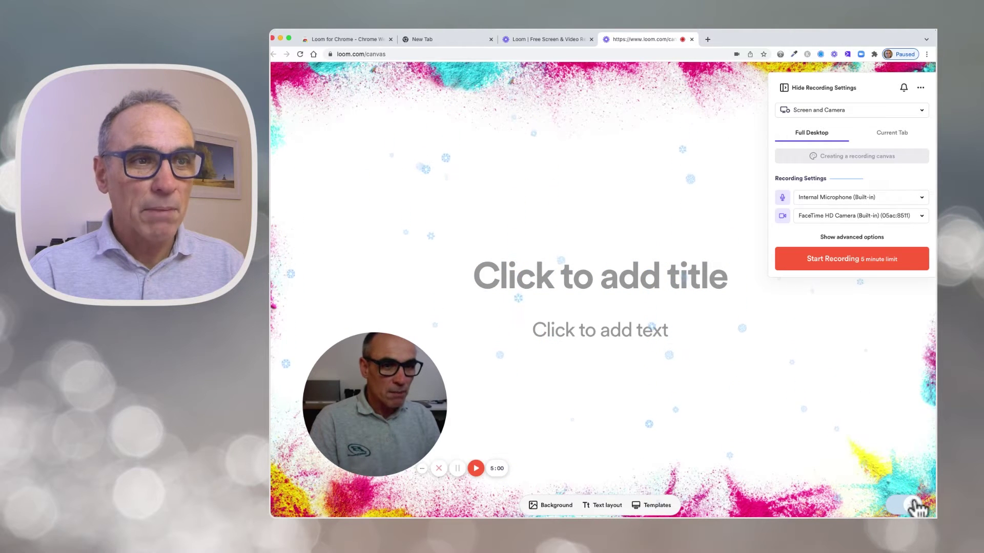
# Step: Turn off the falling snowflake effect on the canvas
pyautogui.tripleClick(896, 501)
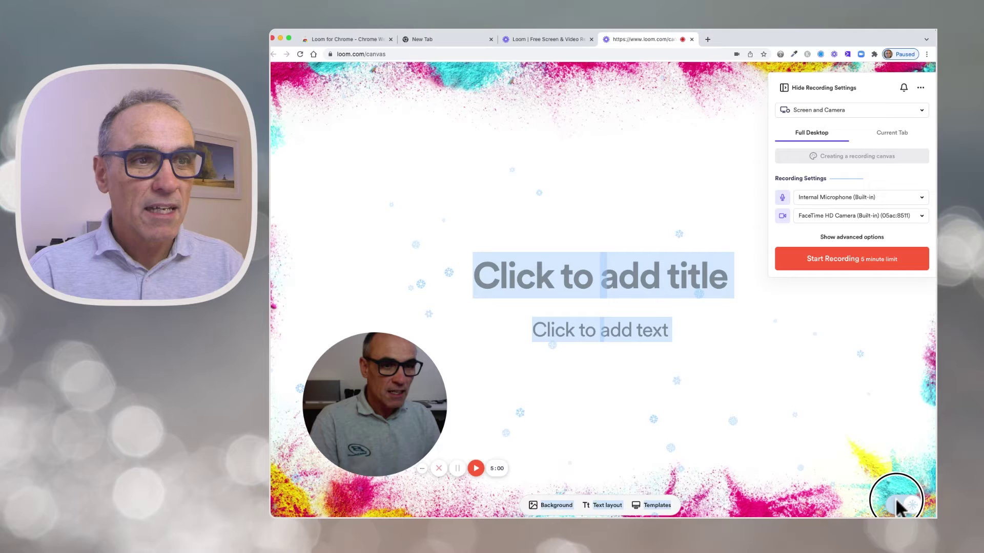
pyautogui.click(896, 477)
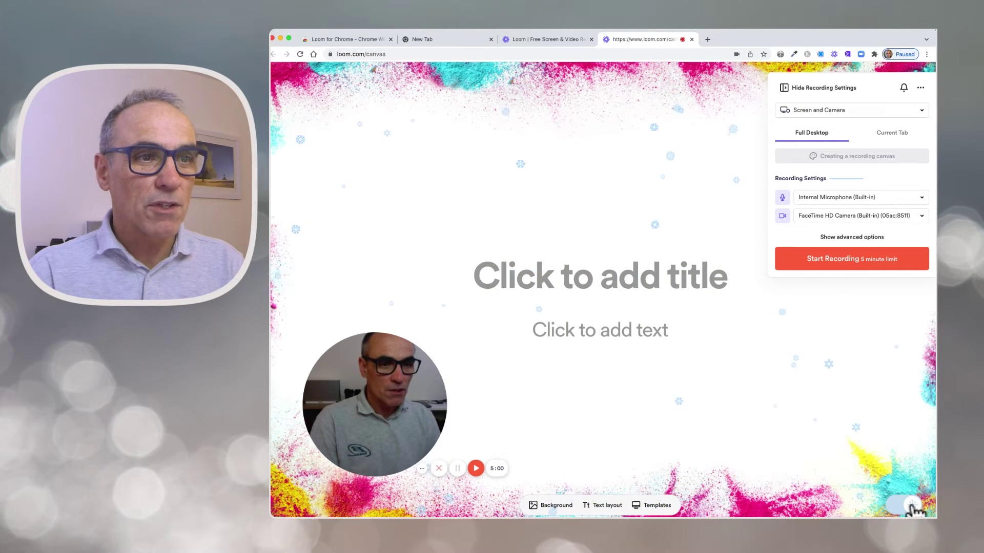
pyautogui.click(912, 507)
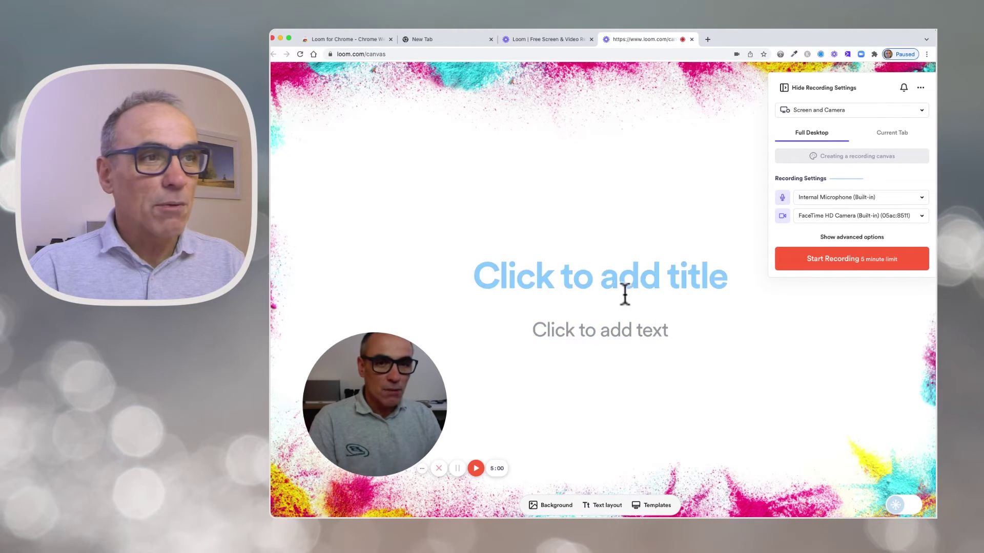
# Step: Set the canvas title to 'ANYTHING I WANT'
pyautogui.click(599, 277)
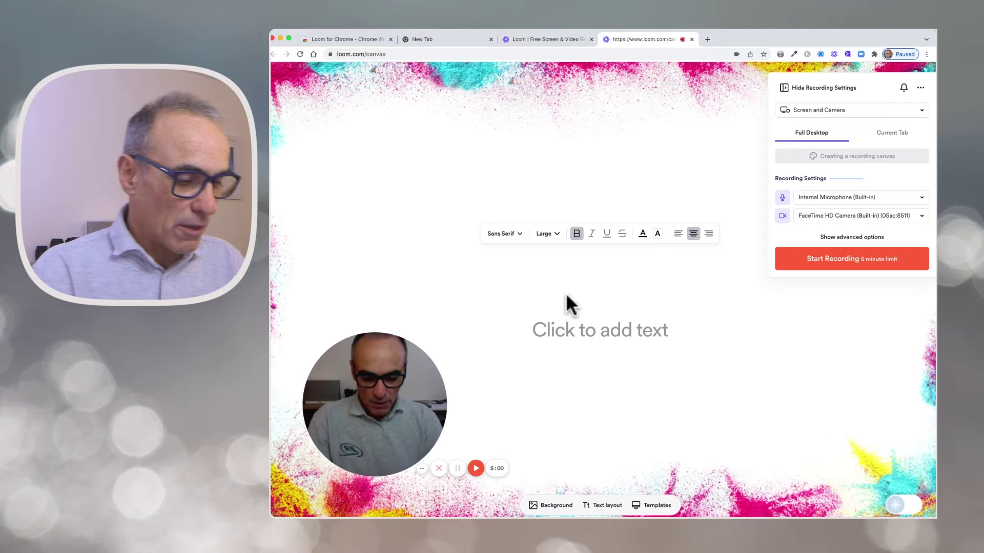
pyautogui.write('ANYTHING I WANT')
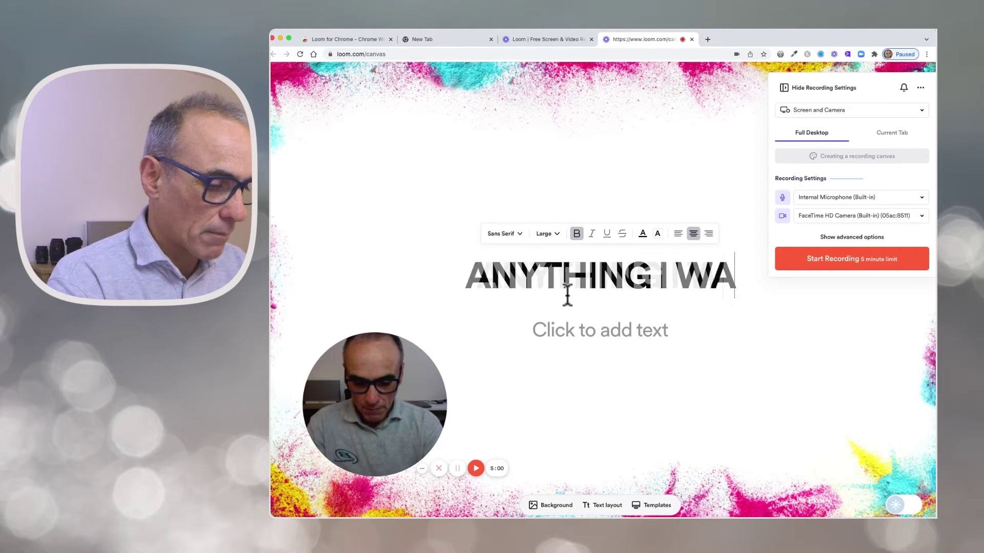
pyautogui.click(716, 358)
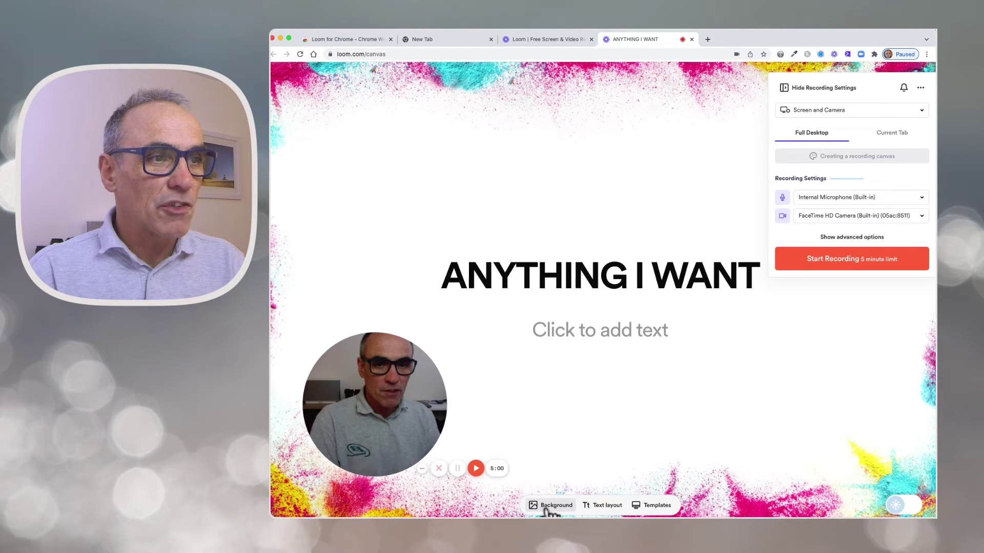
# Step: Preview the snowflake and fireworks background images, then return to paint splashes
pyautogui.click(545, 506)
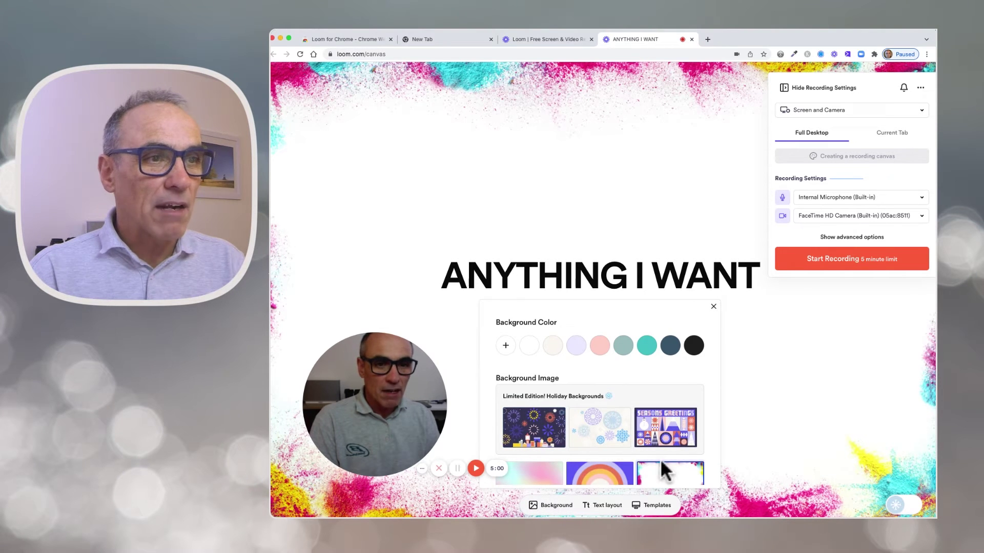
pyautogui.scroll(-3, 674, 473)
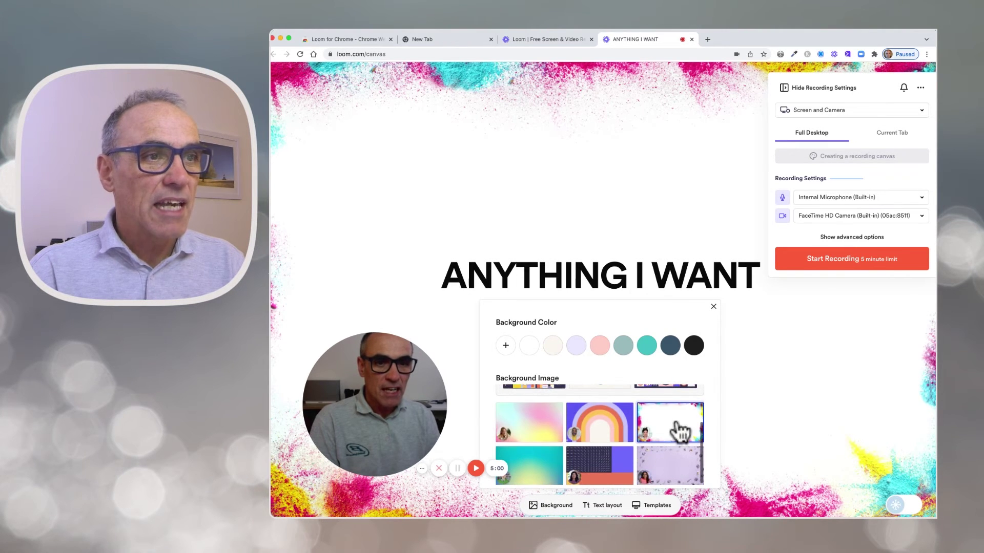
pyautogui.scroll(2, 676, 429)
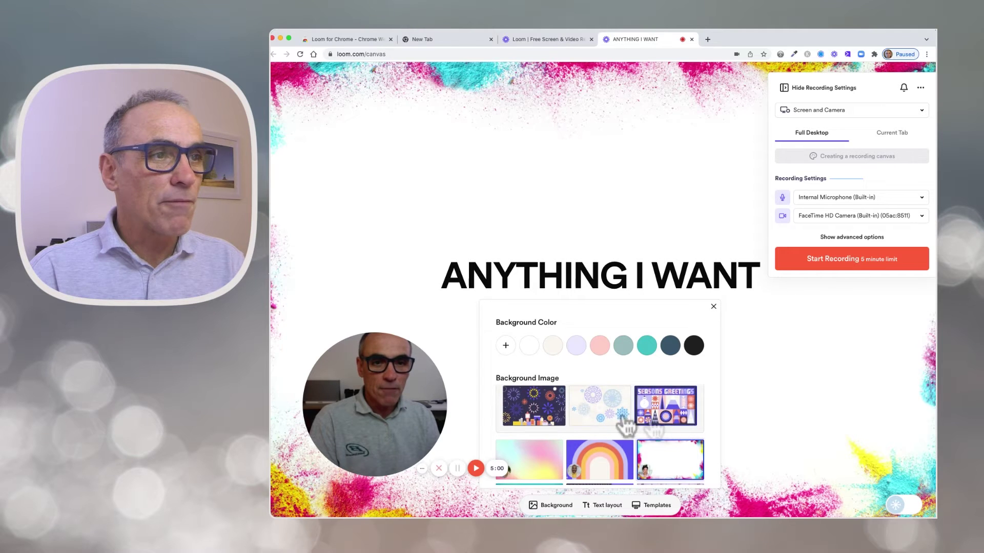
pyautogui.click(605, 410)
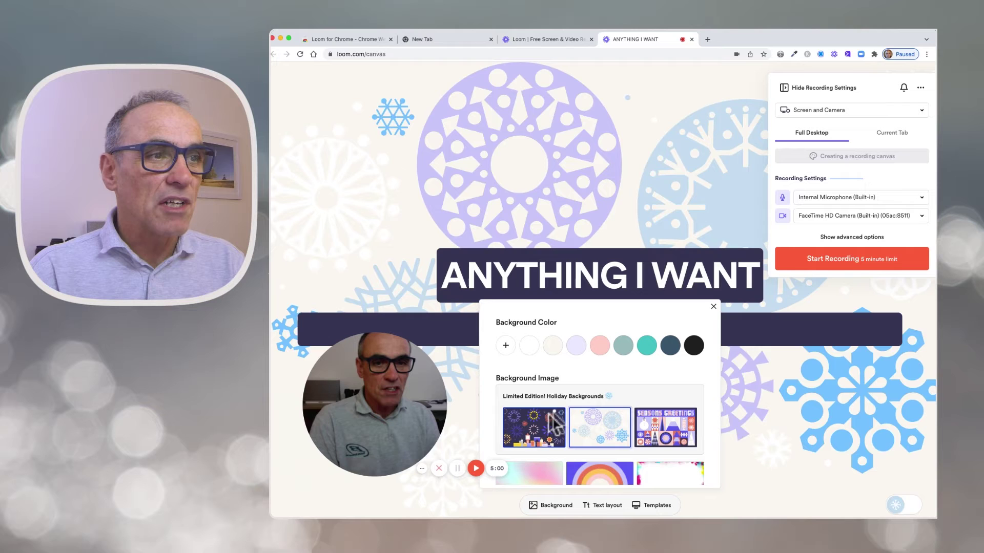
pyautogui.click(542, 424)
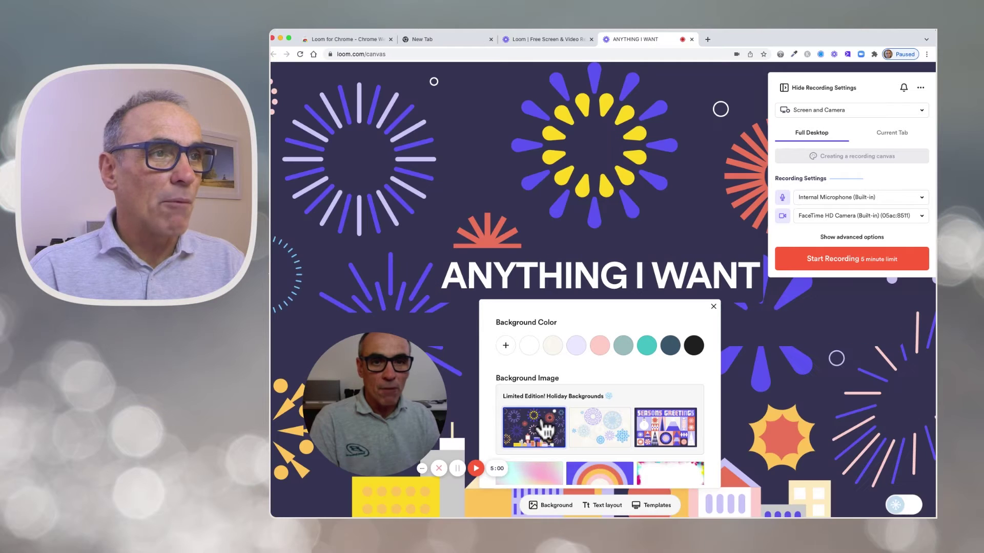
pyautogui.click(661, 474)
# Step: Preview plain cream, teal and lavender backgrounds, then restore the paint-splash image
pyautogui.scroll(-3, 618, 450)
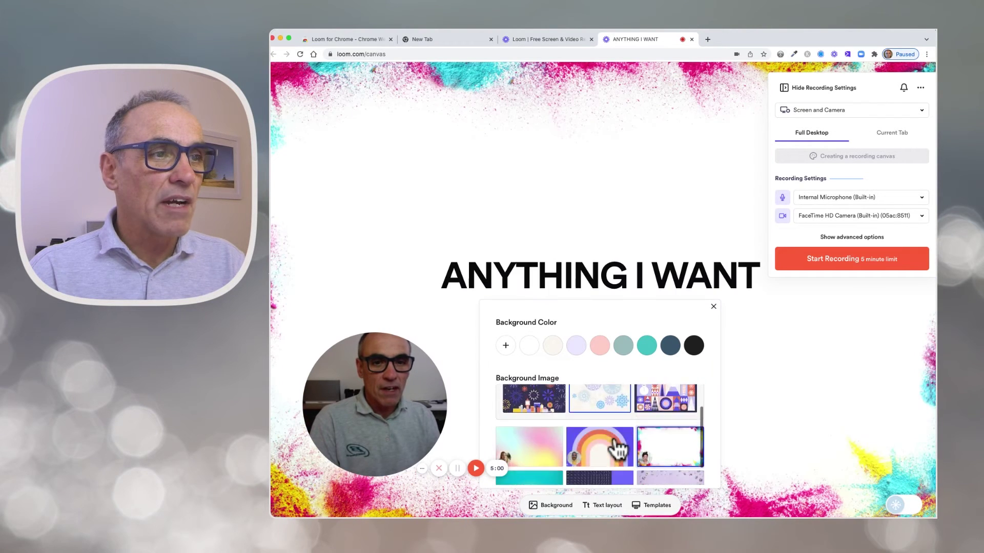
pyautogui.scroll(3, 618, 450)
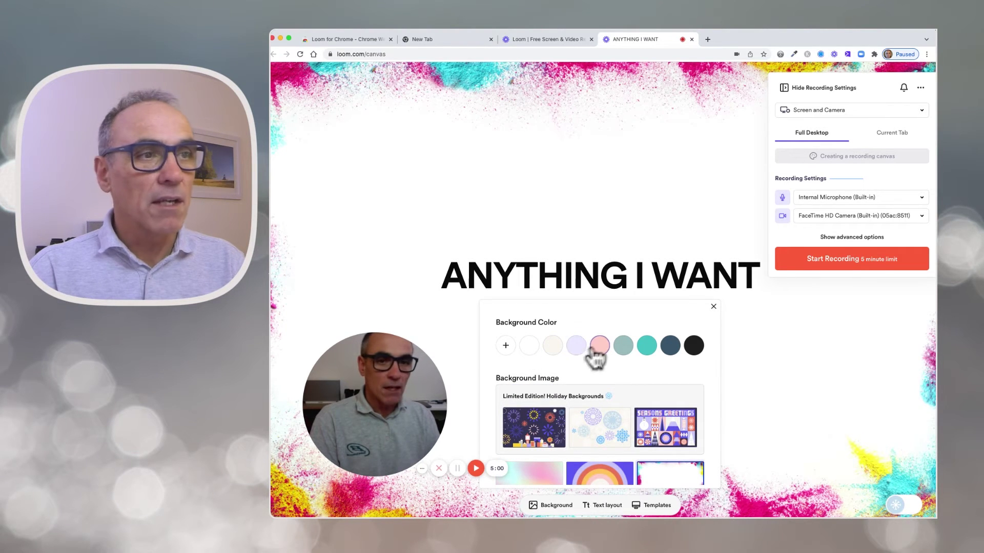
pyautogui.click(559, 349)
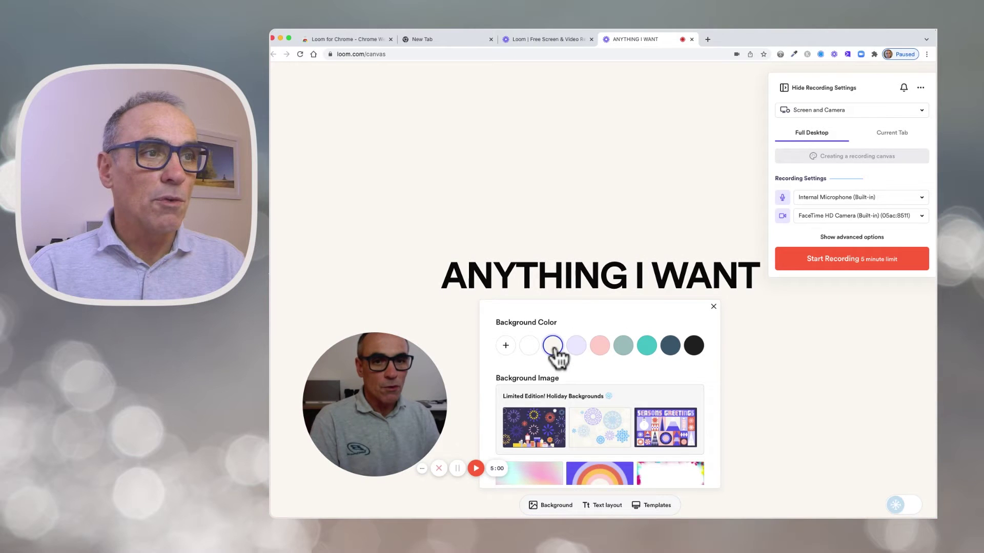
pyautogui.click(641, 347)
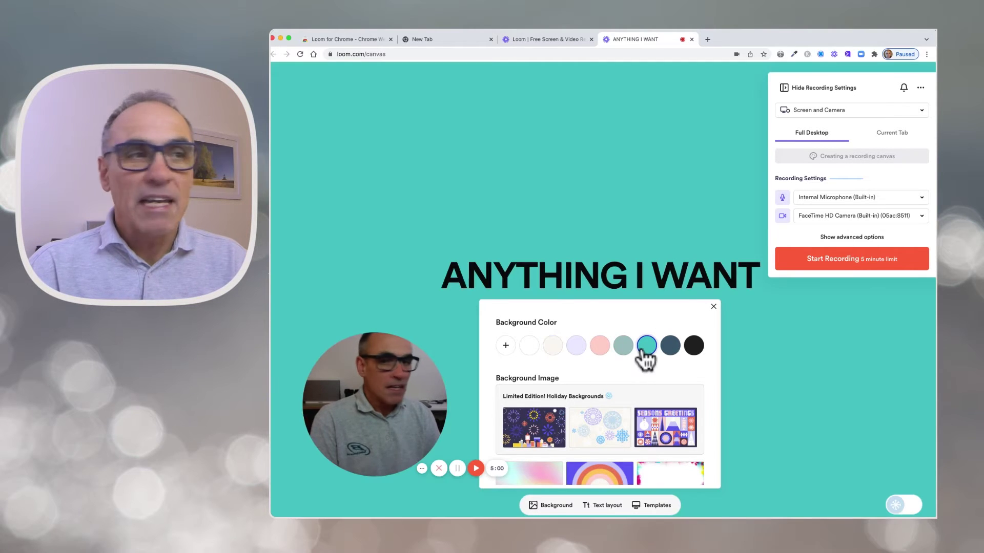
pyautogui.click(578, 354)
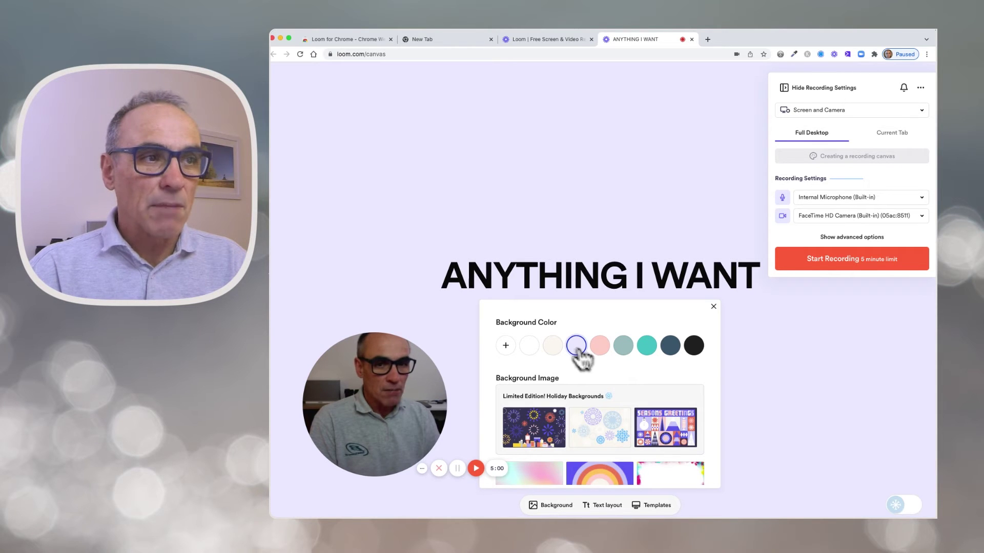
pyautogui.click(671, 472)
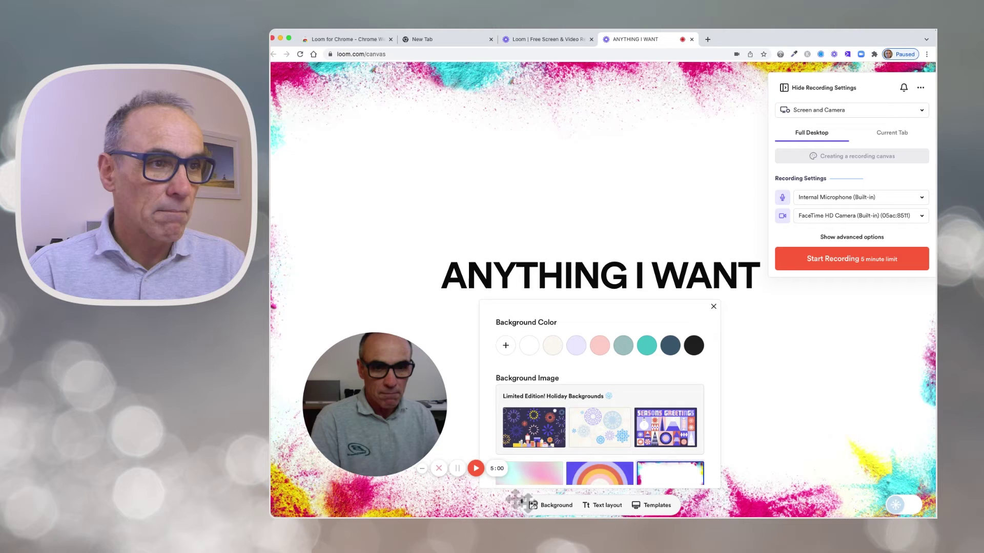
# Step: Move the title and subtitle to the top and apply the dark confetti template
pyautogui.click(602, 506)
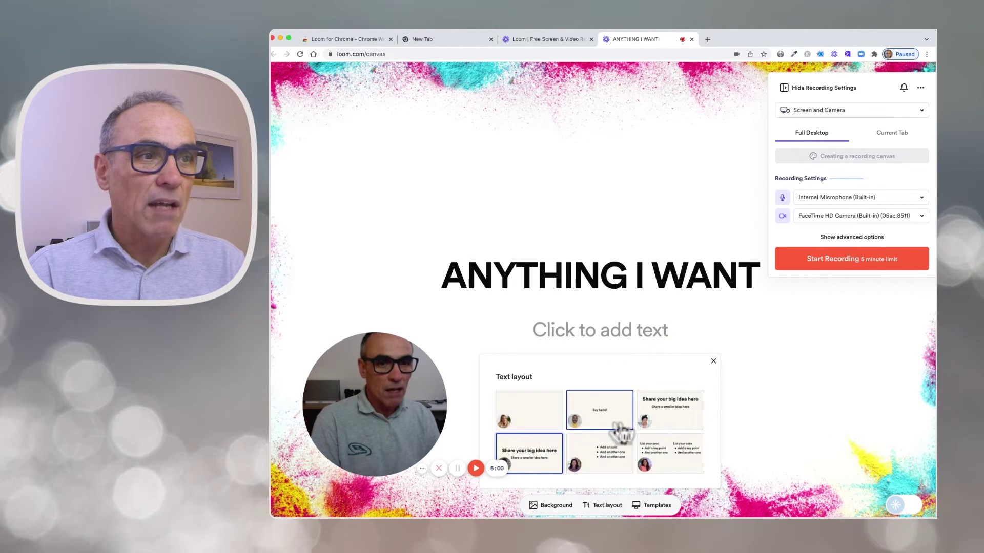
pyautogui.click(675, 423)
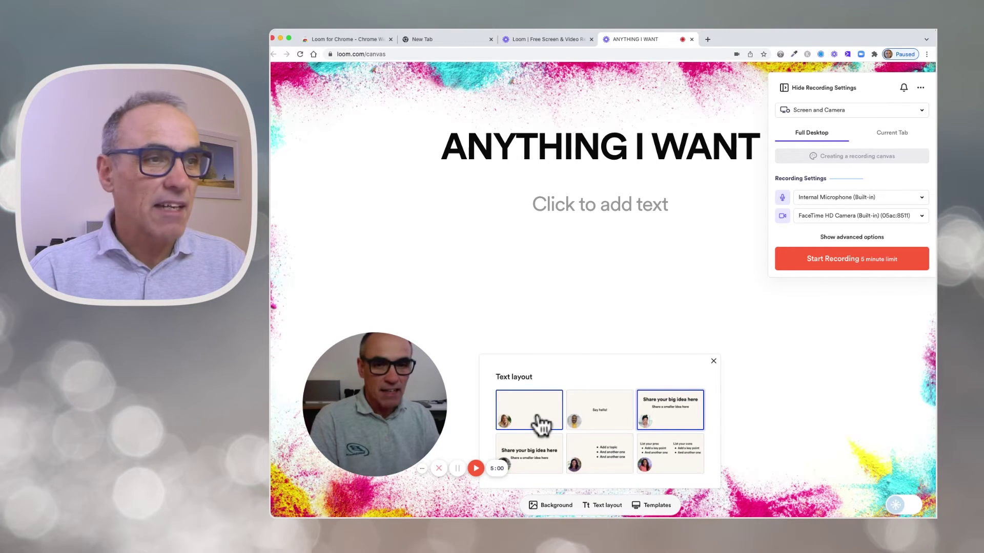
pyautogui.click(658, 507)
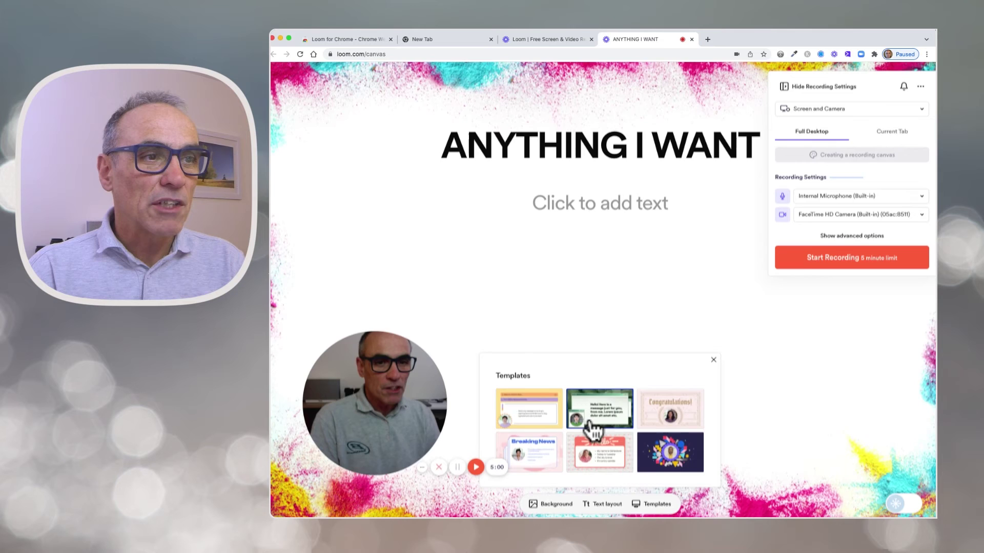
pyautogui.click(675, 452)
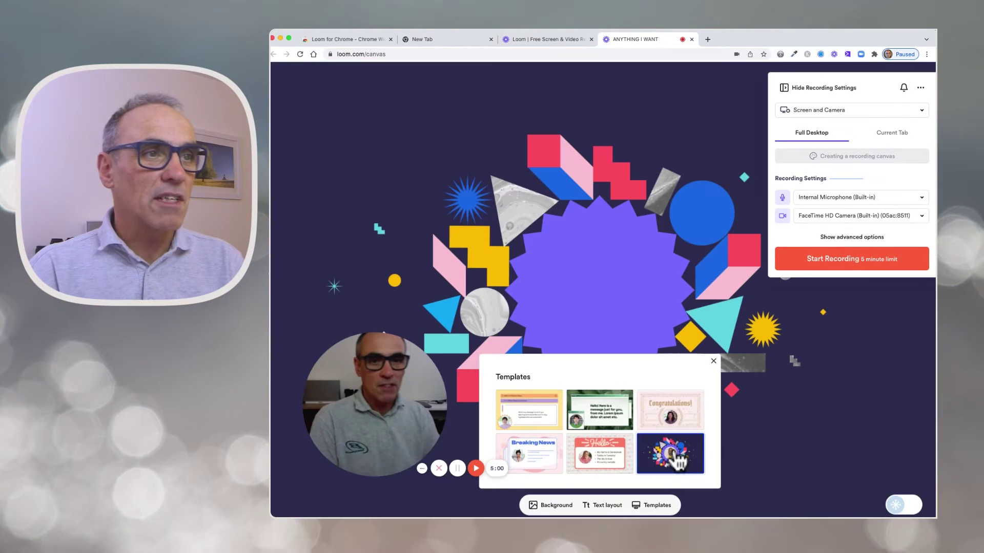
# Step: Reposition the camera bubble from the canvas centre to the lower-left corner
pyautogui.moveTo(395, 400)
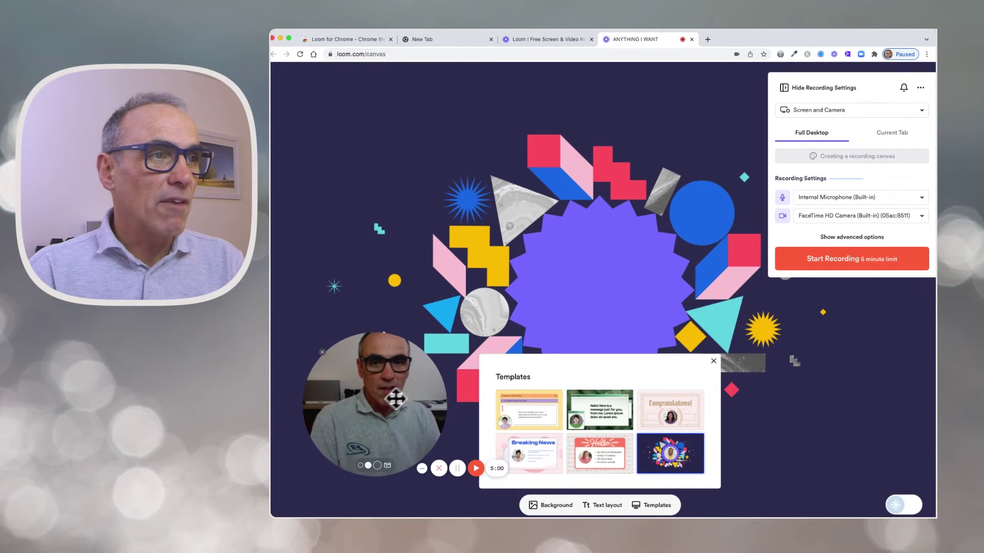
pyautogui.moveTo(400, 388); pyautogui.dragTo(621, 287)
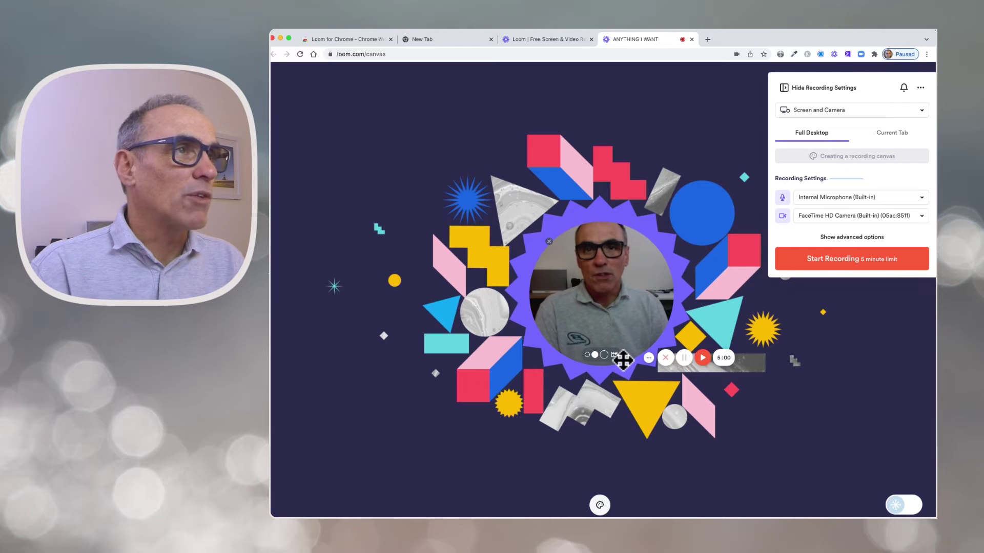
pyautogui.click(607, 310)
pyautogui.moveTo(607, 310); pyautogui.dragTo(403, 433)
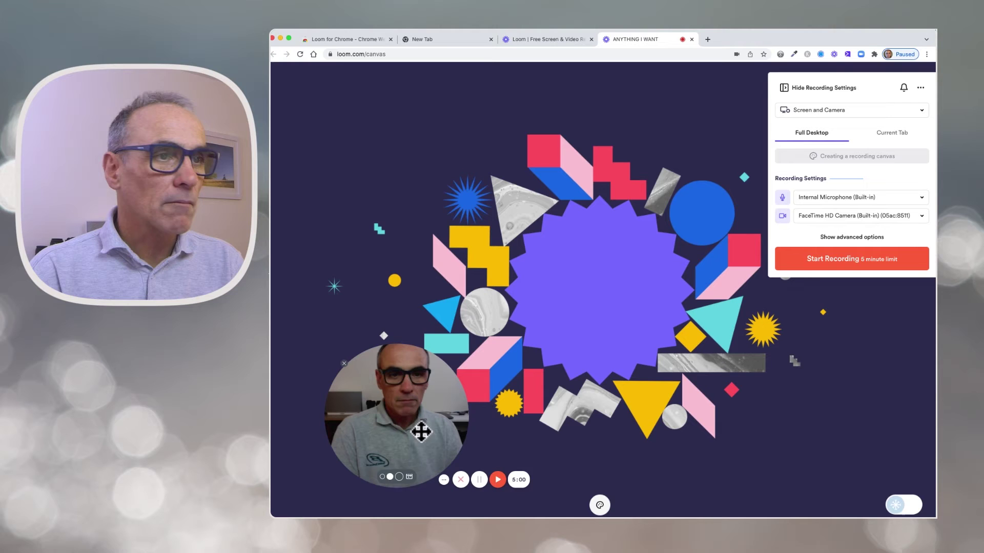
# Step: Pick the white paint-splash image in Background to replace the dark confetti backdrop
pyautogui.click(558, 501)
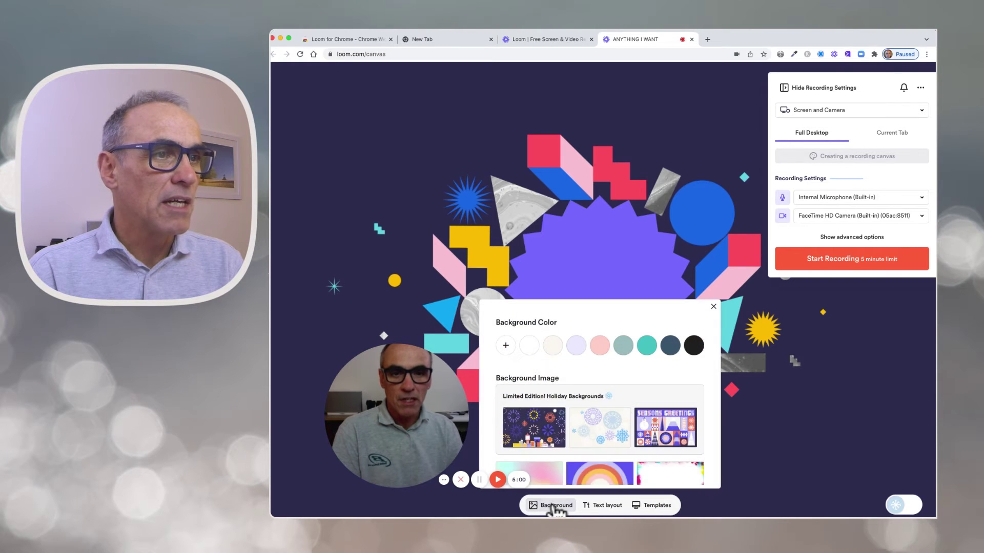
pyautogui.click(660, 475)
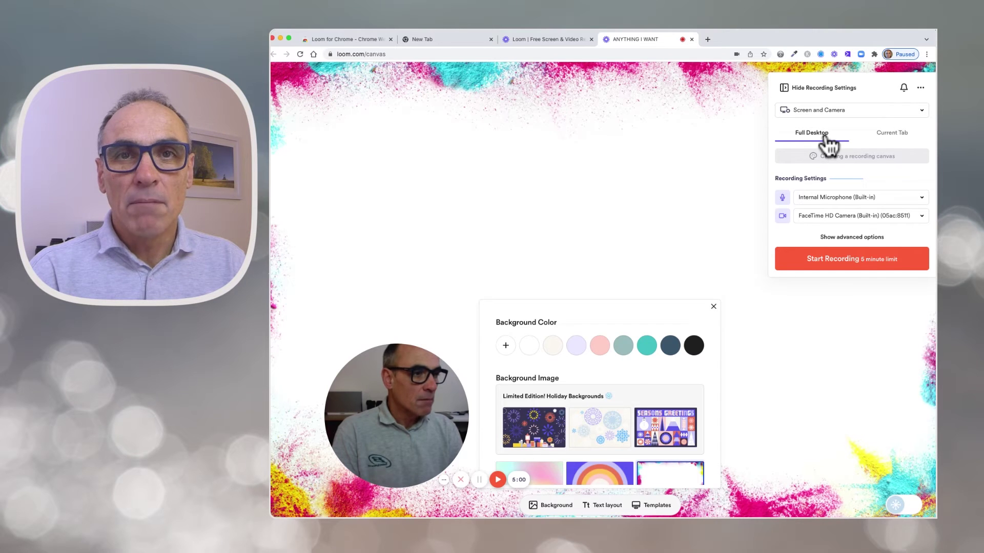
# Step: Try Screen Only and Current Tab capture, ending on Screen and Camera with Full Desktop
pyautogui.click(909, 108)
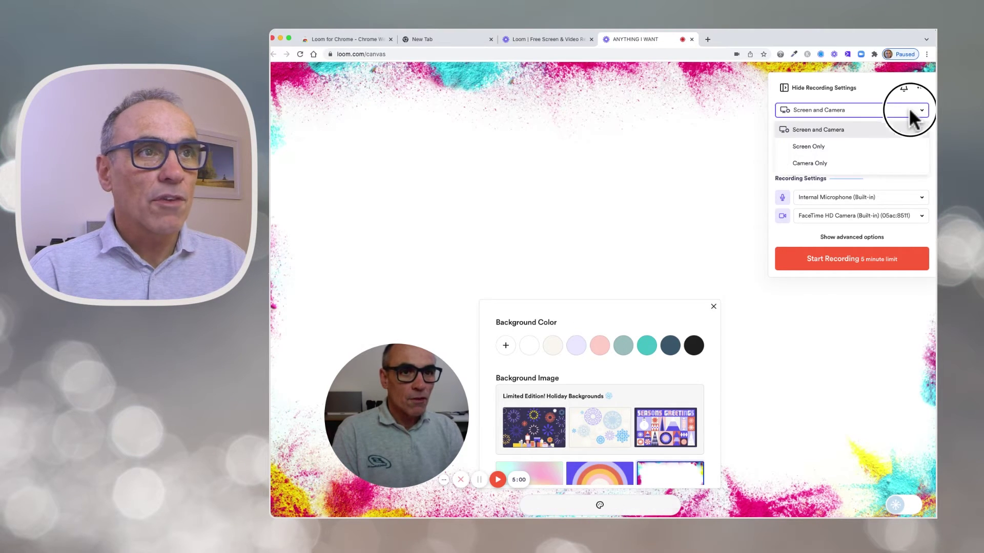
pyautogui.click(830, 149)
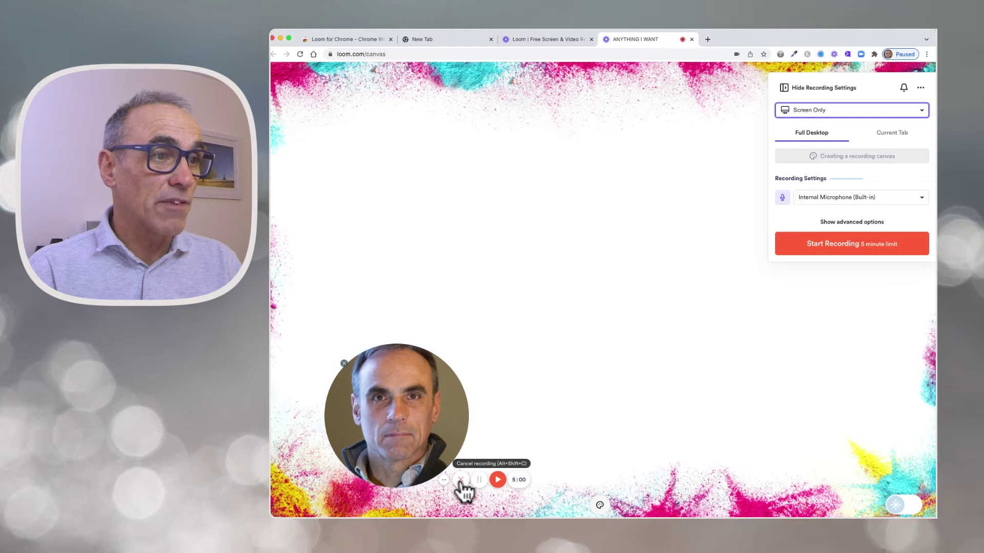
pyautogui.click(835, 108)
pyautogui.click(814, 160)
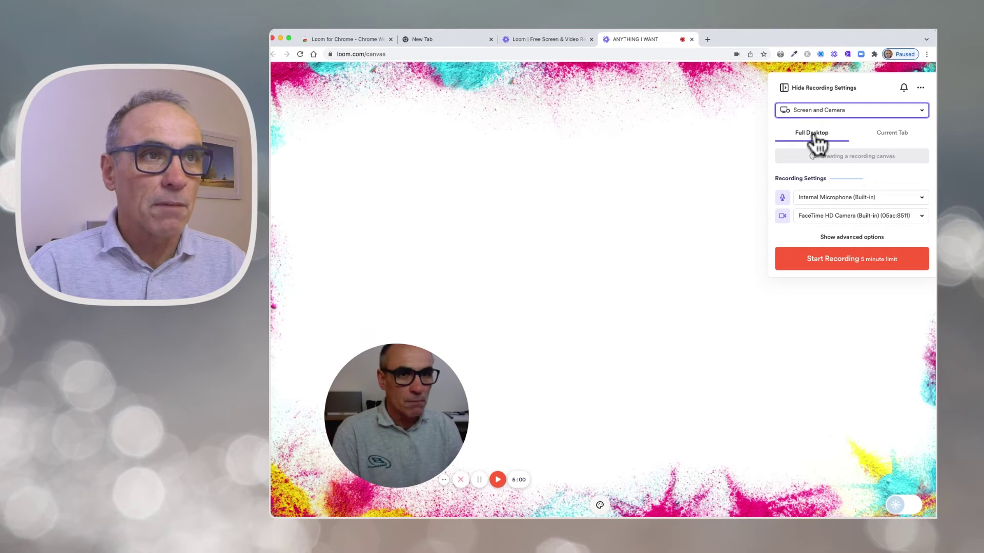
pyautogui.click(886, 135)
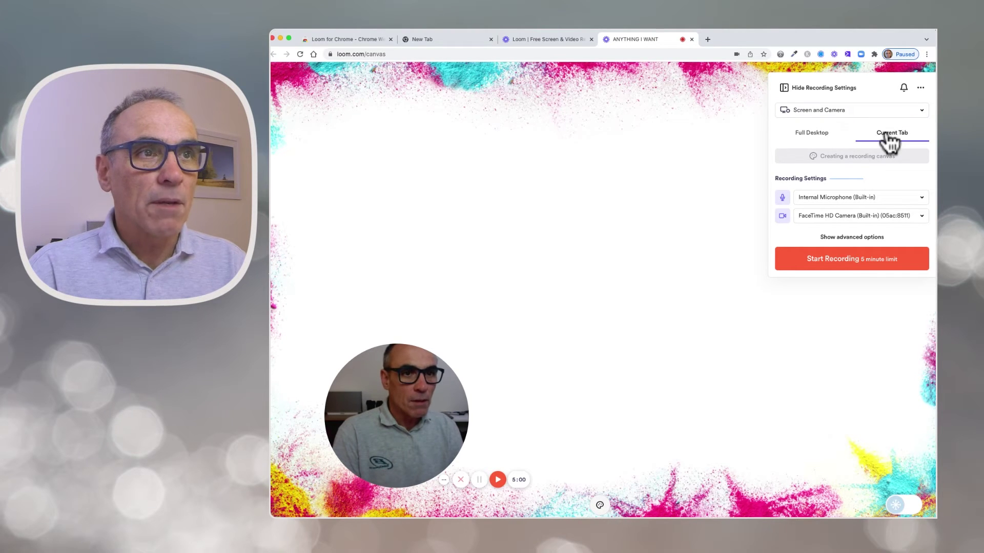
pyautogui.click(810, 136)
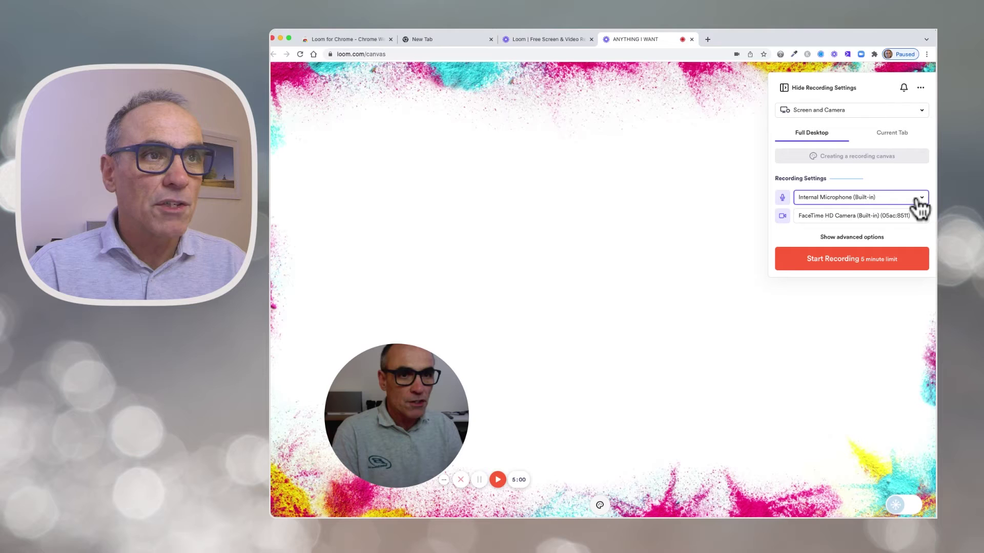
# Step: Keep the internal microphone and FaceTime HD camera, then show the advanced recording options
pyautogui.click(915, 202)
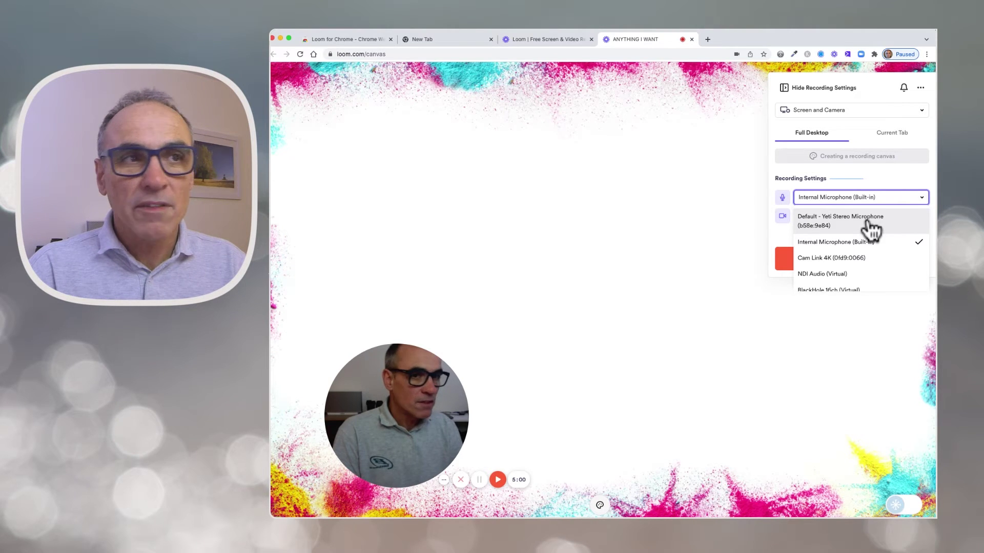
pyautogui.scroll(-1, 869, 271)
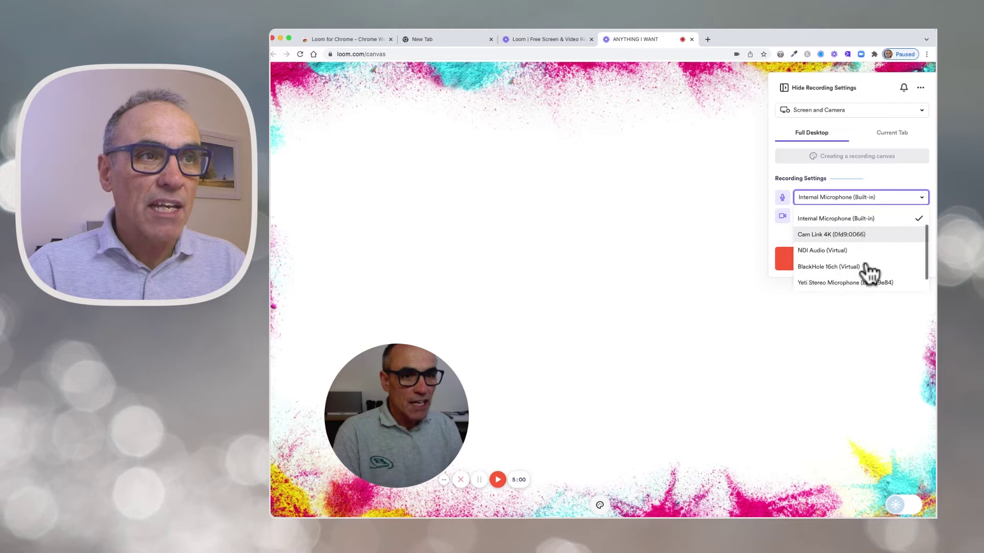
pyautogui.scroll(2, 869, 272)
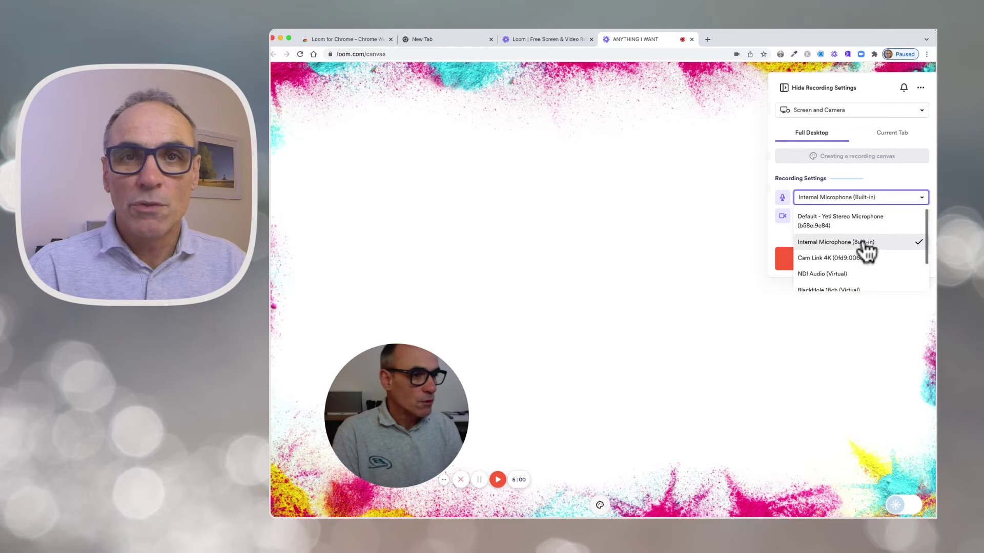
pyautogui.click(864, 243)
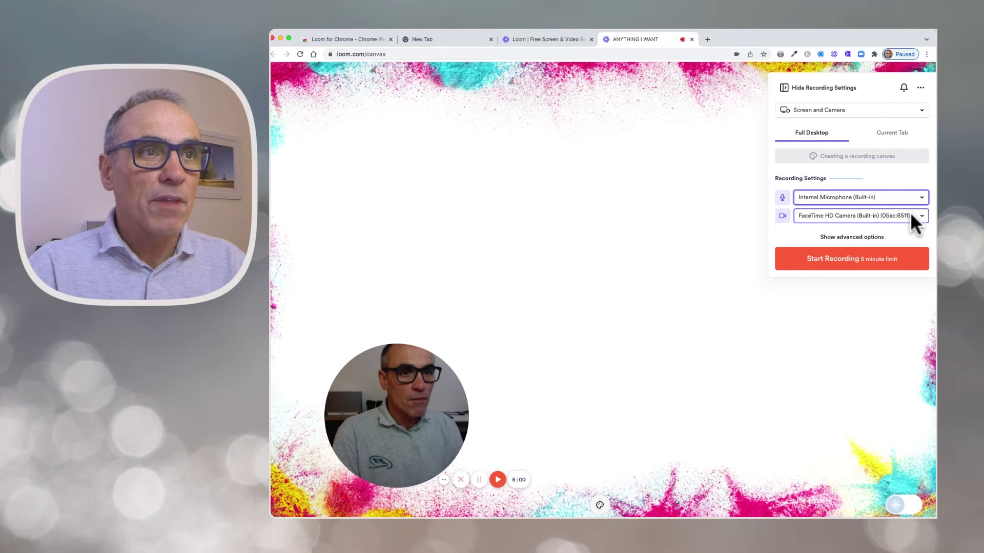
pyautogui.click(912, 216)
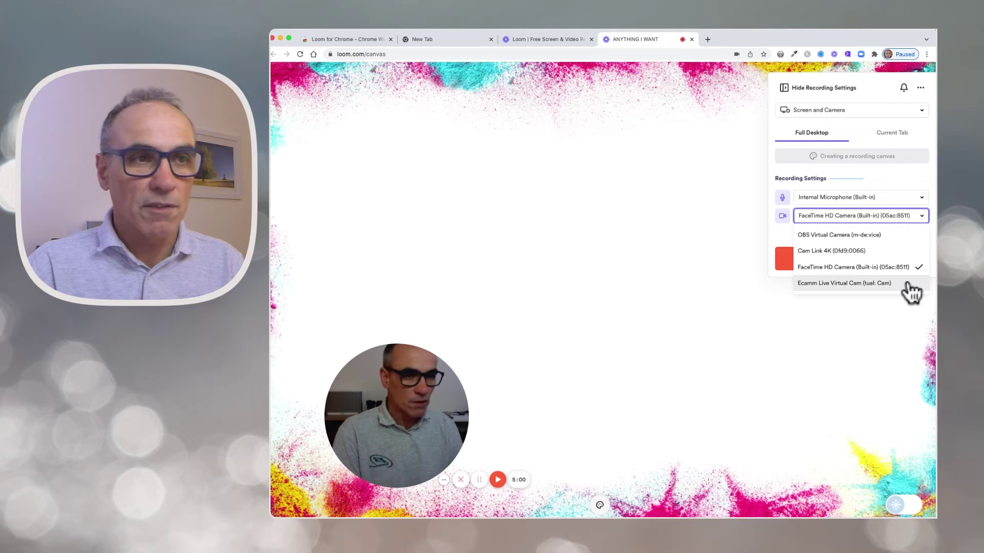
pyautogui.click(881, 267)
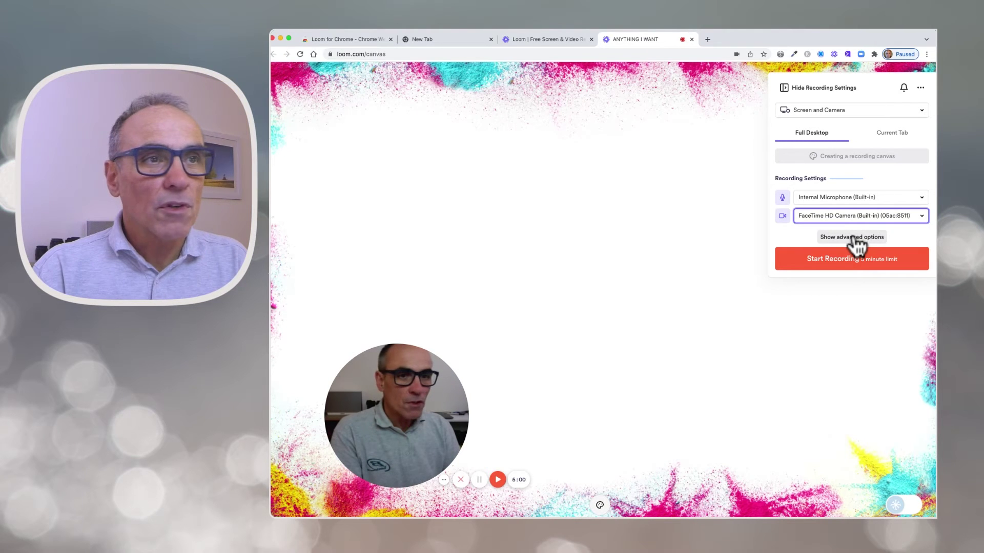
pyautogui.click(854, 240)
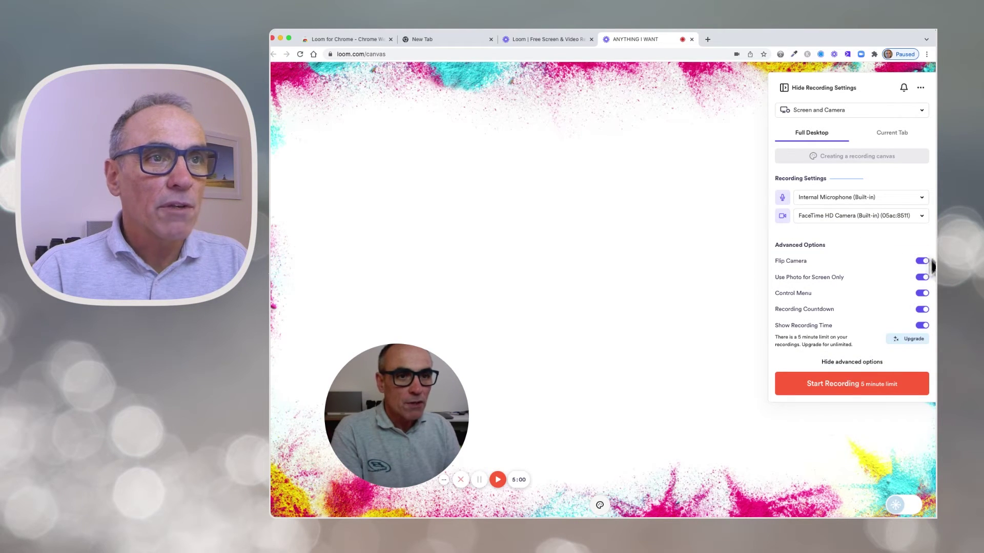
pyautogui.click(922, 261)
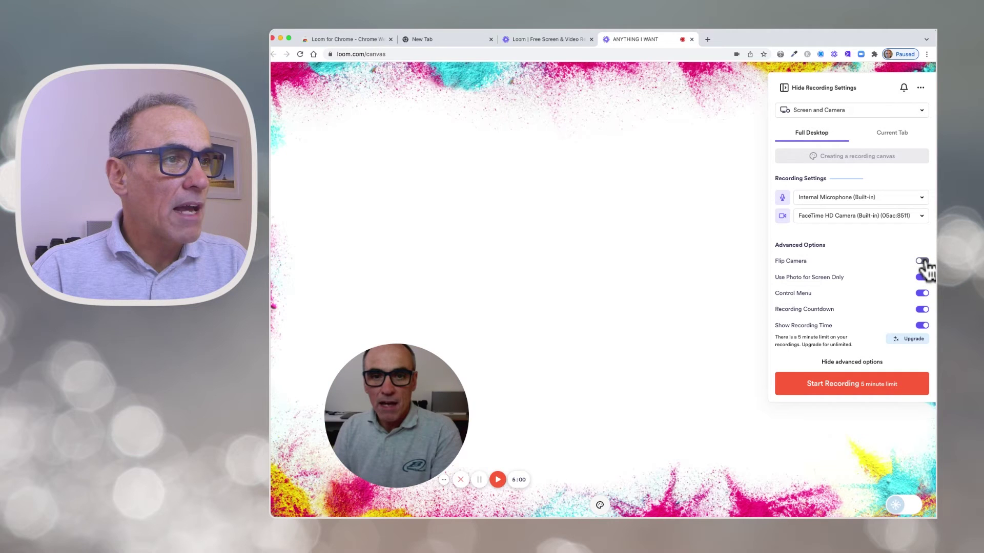
pyautogui.click(923, 262)
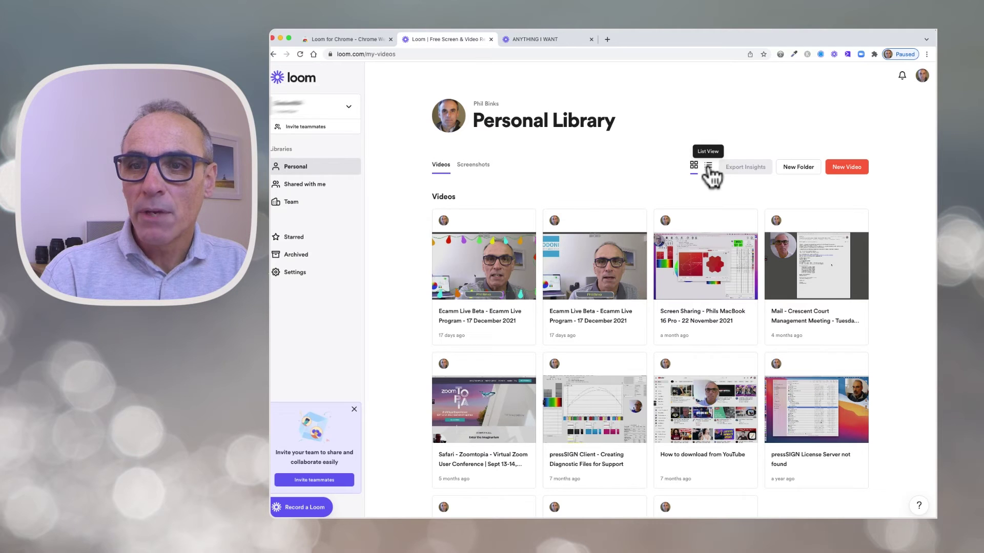
# Step: Copy the share link of the top Ecamm Live Beta video in the Personal Library
pyautogui.click(444, 220)
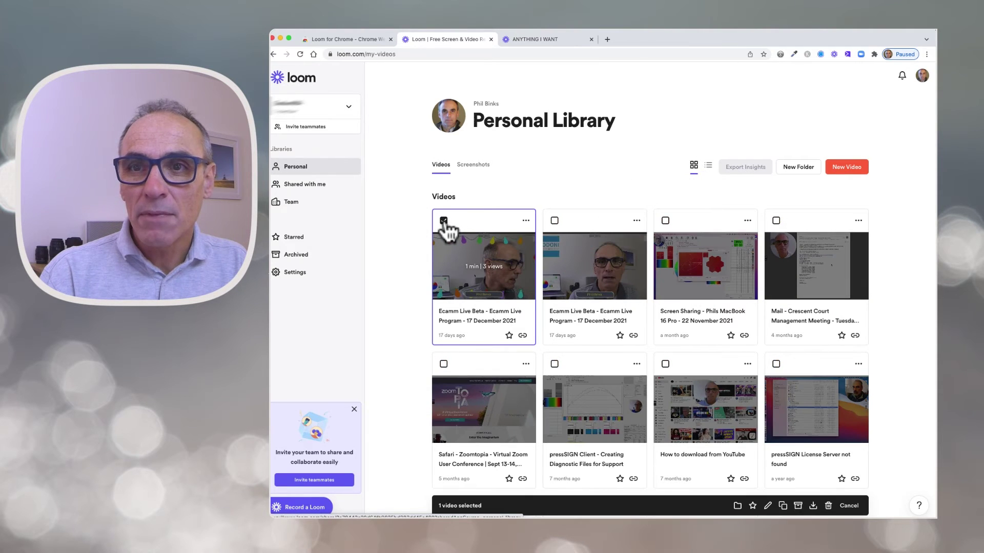
pyautogui.click(444, 220)
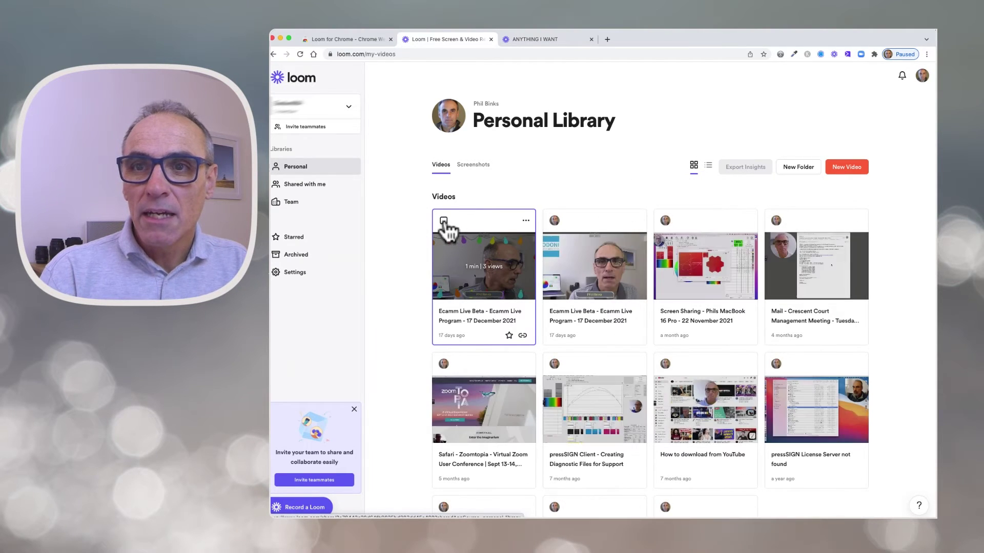
pyautogui.click(526, 221)
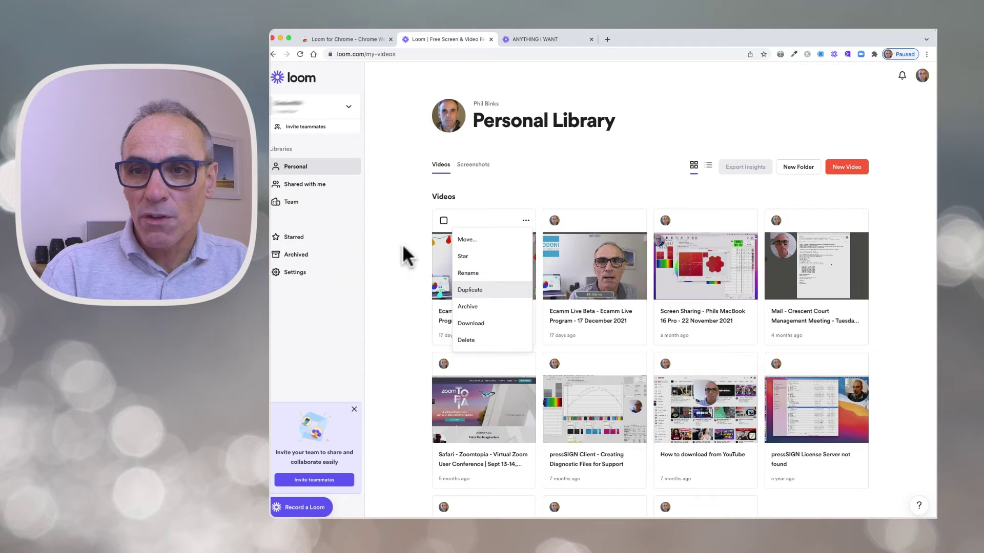
pyautogui.click(542, 194)
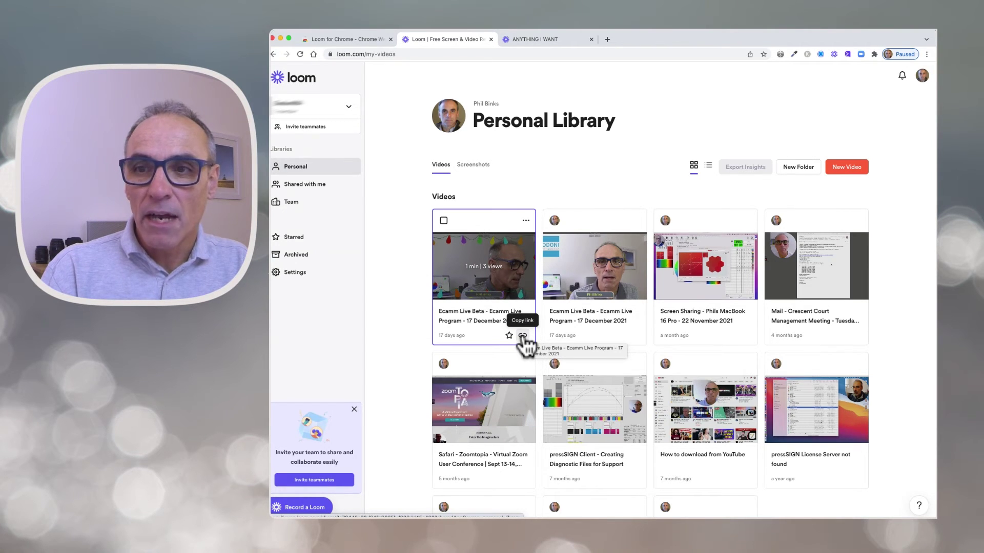
pyautogui.click(522, 336)
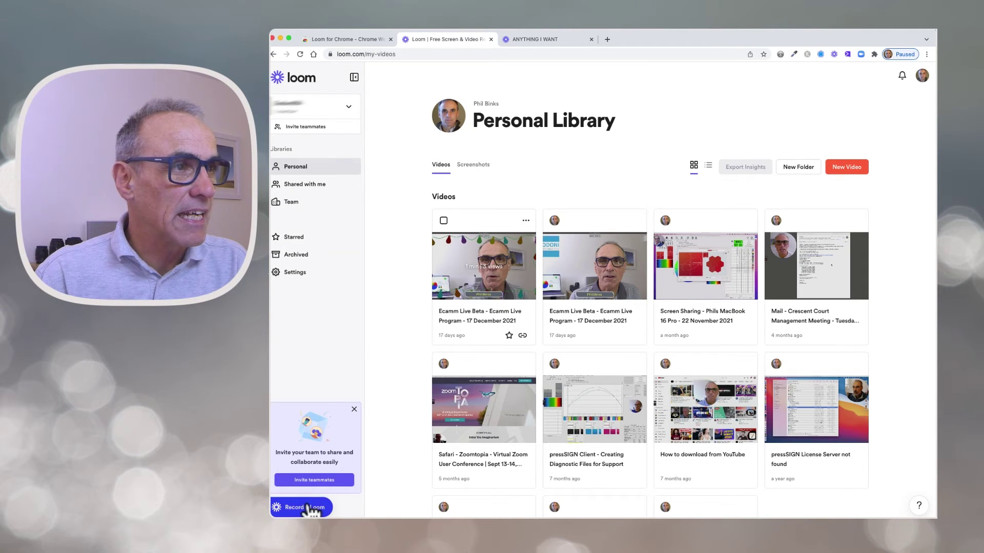
pyautogui.click(853, 172)
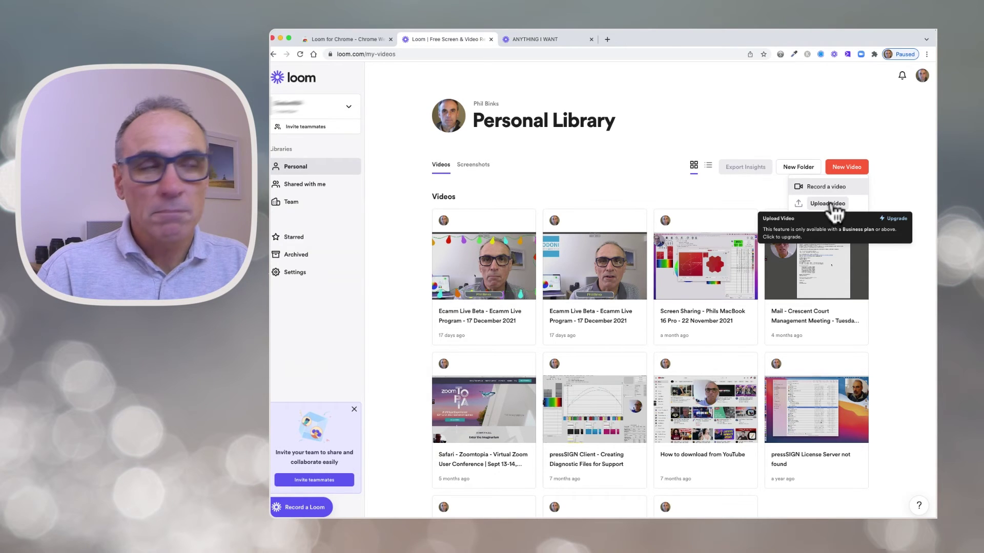
pyautogui.press('super+Tab')
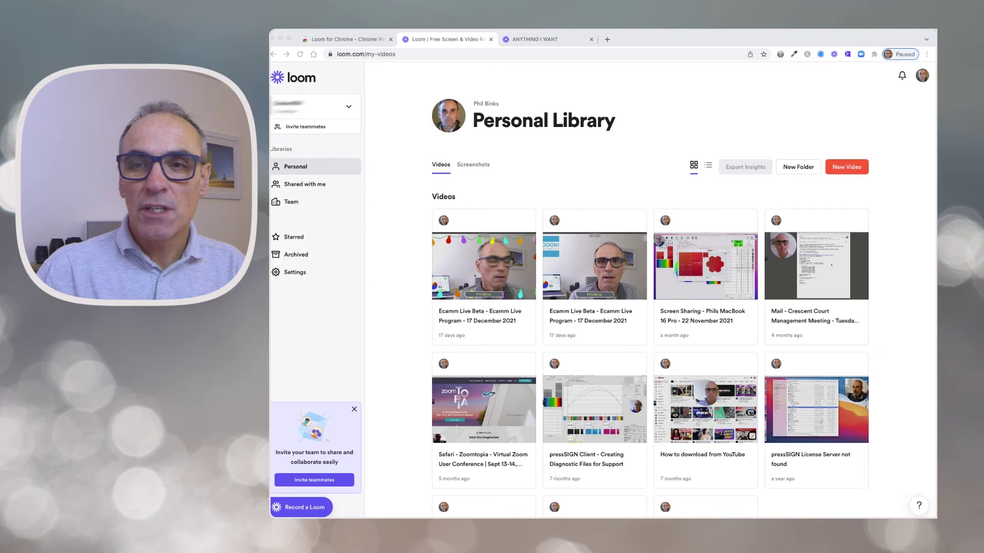
# Step: From the Ecamm Live Beta video page's Share options, copy the code on the Embed tab
pyautogui.click(484, 267)
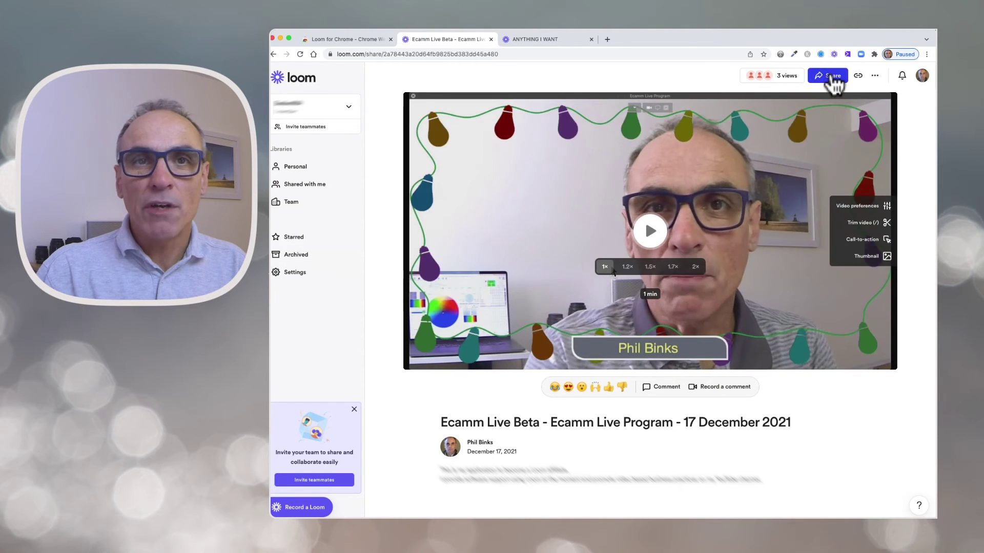
pyautogui.click(831, 75)
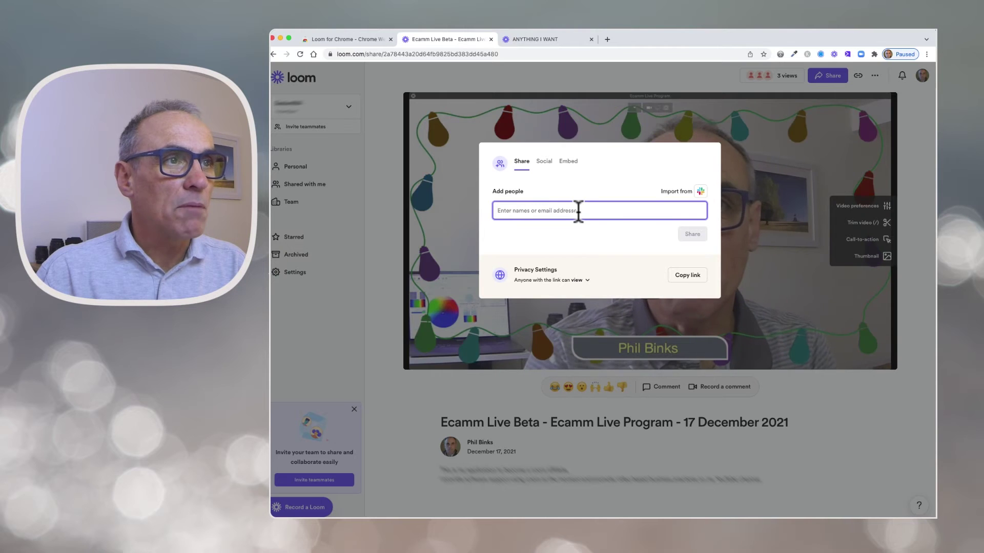
pyautogui.click(544, 162)
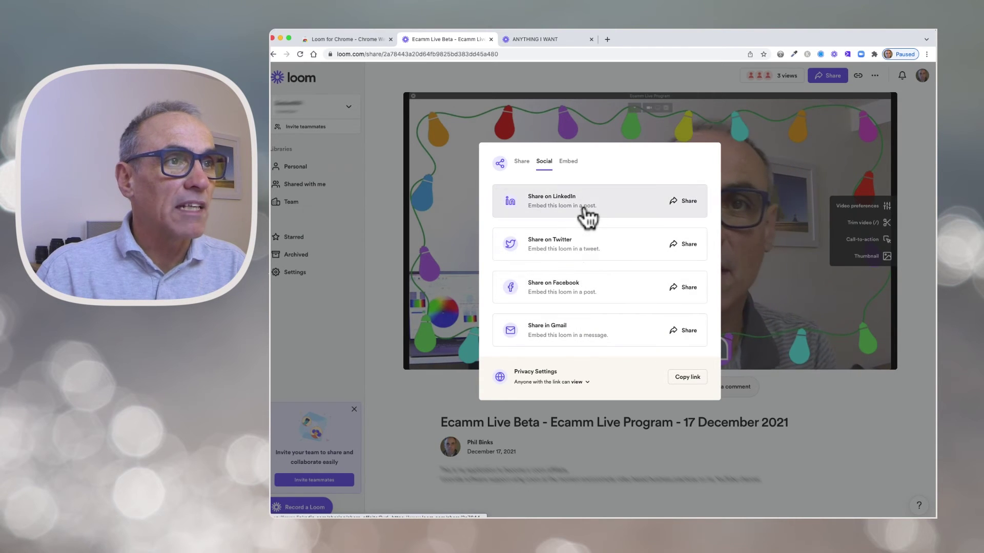
pyautogui.click(569, 162)
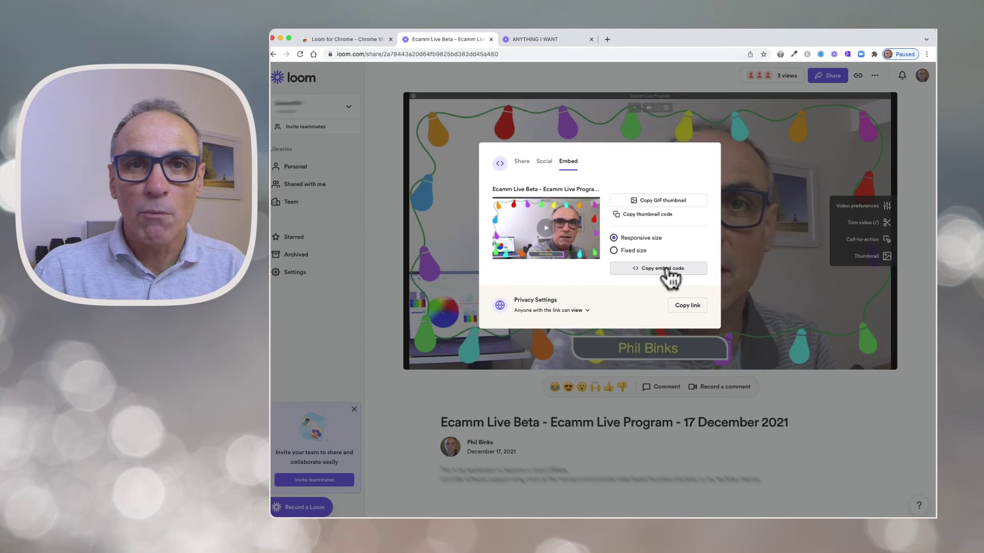
pyautogui.click(684, 268)
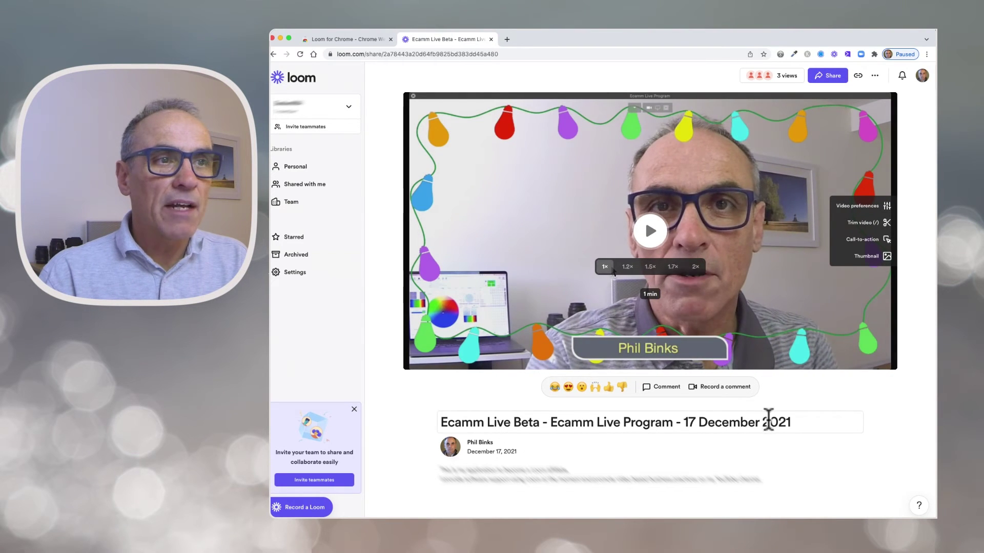
# Step: Select the end of the video title and bring up the Loom recorder with Alt+Shift+L
pyautogui.moveTo(797, 421); pyautogui.dragTo(653, 417)
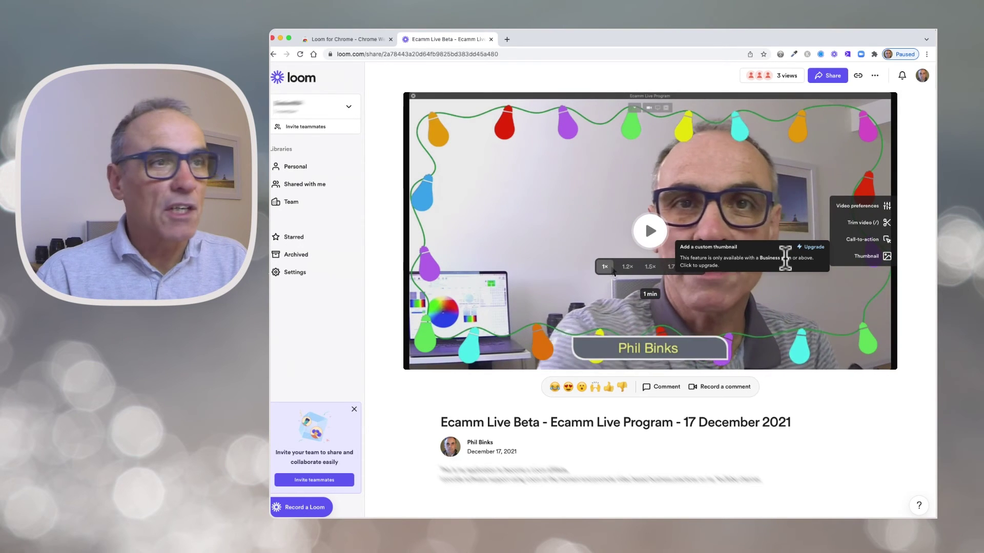
pyautogui.hotkey('alt', 'shift', 'l')
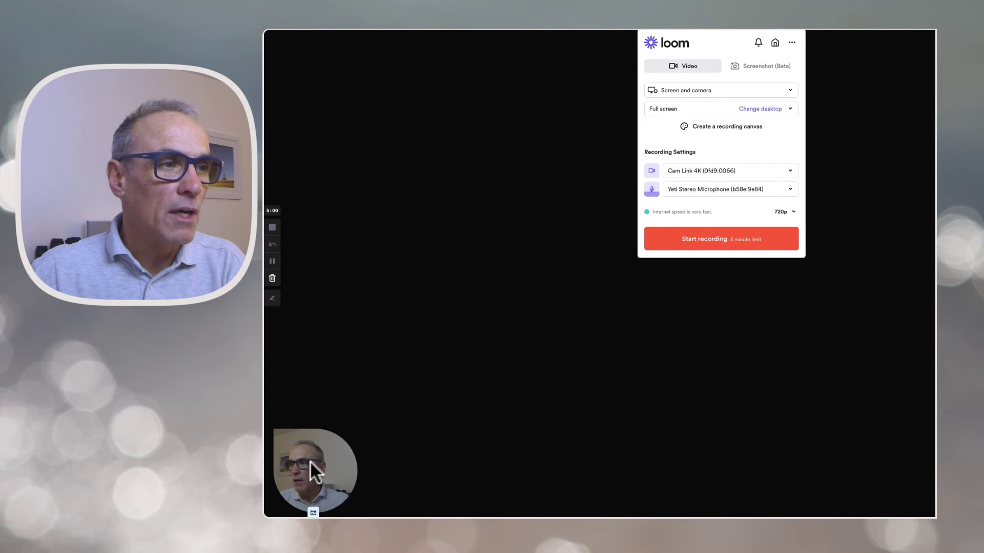
# Step: Move the webcam bubble up and right, keeping 'Screen and camera' as the recording mode
pyautogui.moveTo(308, 462); pyautogui.dragTo(348, 410)
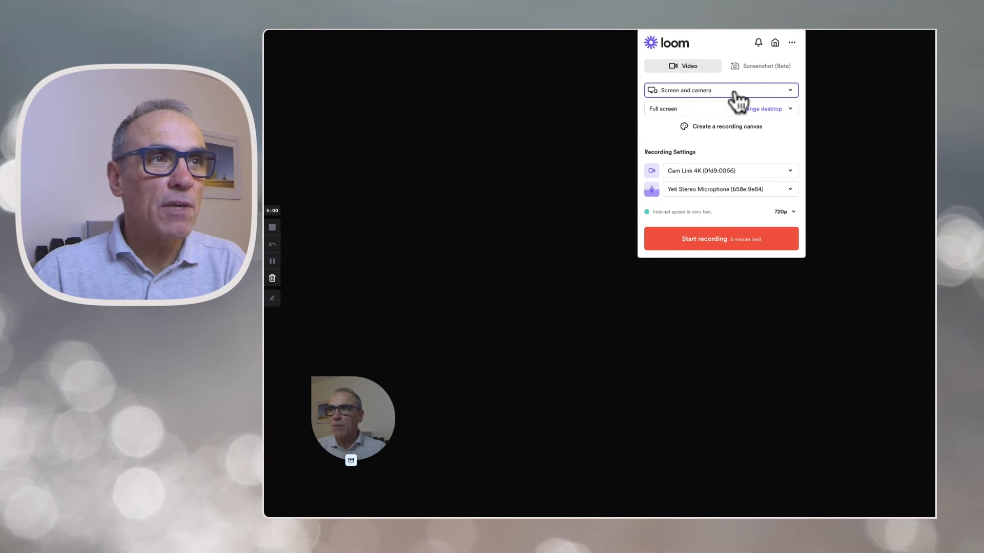
pyautogui.click(736, 96)
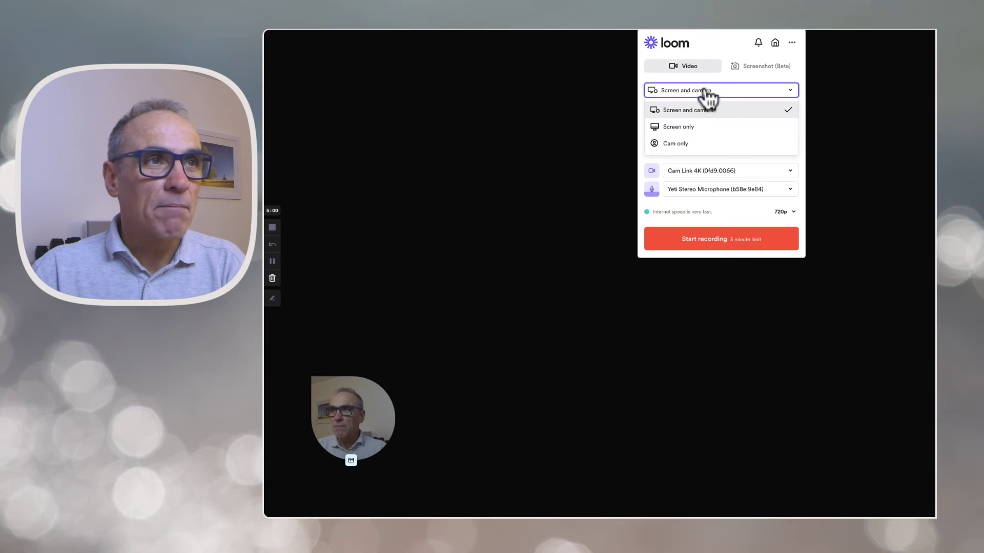
pyautogui.click(691, 110)
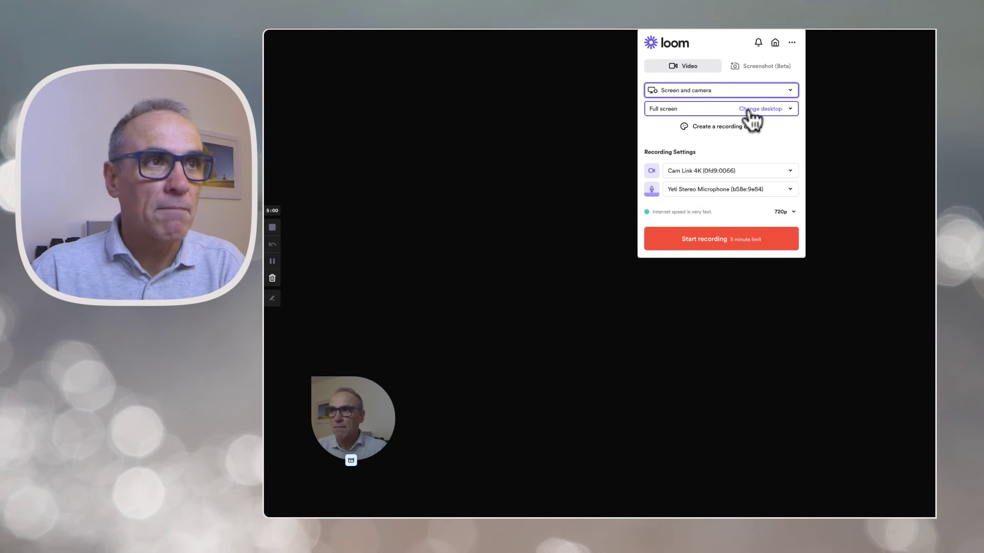
# Step: Create a canvas with the paint-splash holiday background, toggle snowflakes, and move the bubble near centre
pyautogui.click(727, 127)
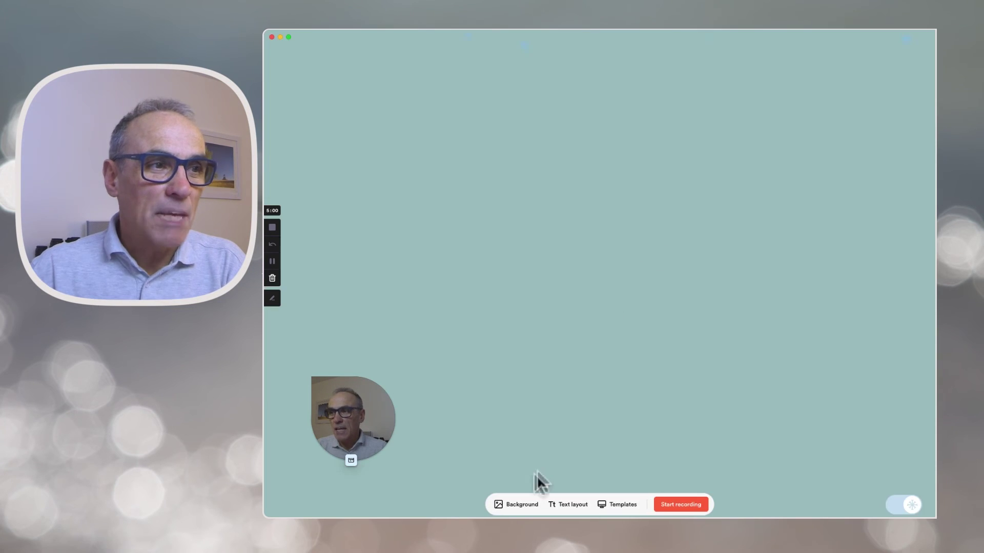
pyautogui.click(523, 504)
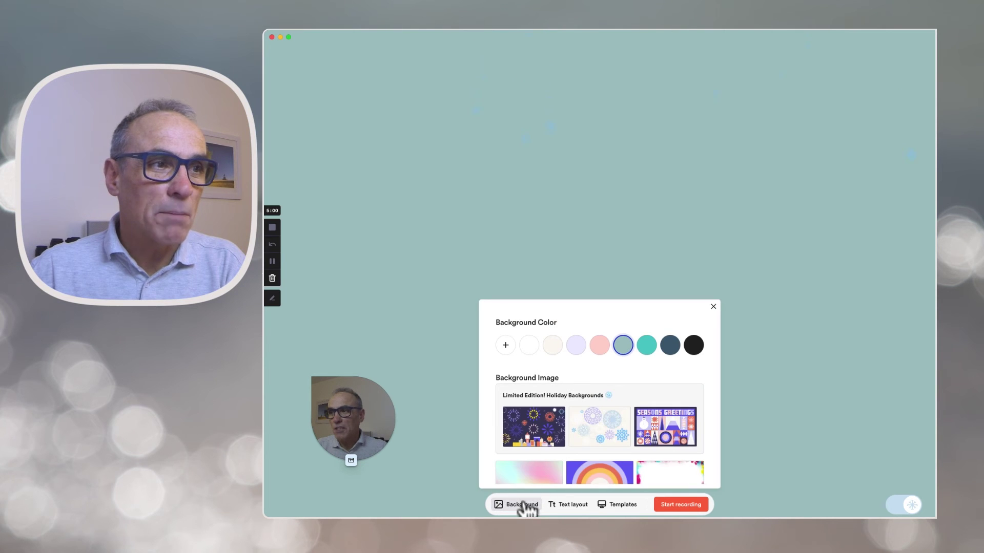
pyautogui.click(600, 345)
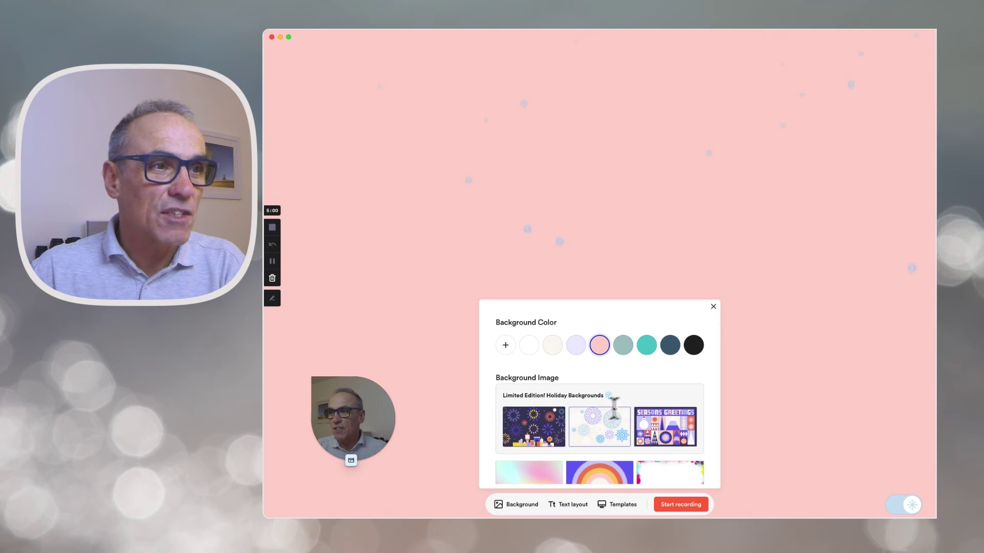
pyautogui.click(666, 479)
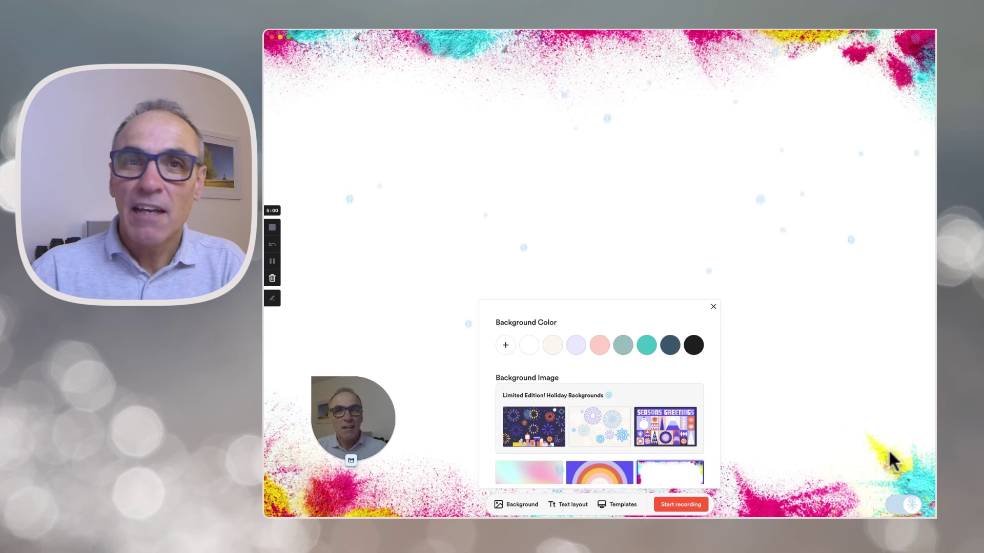
pyautogui.click(899, 509)
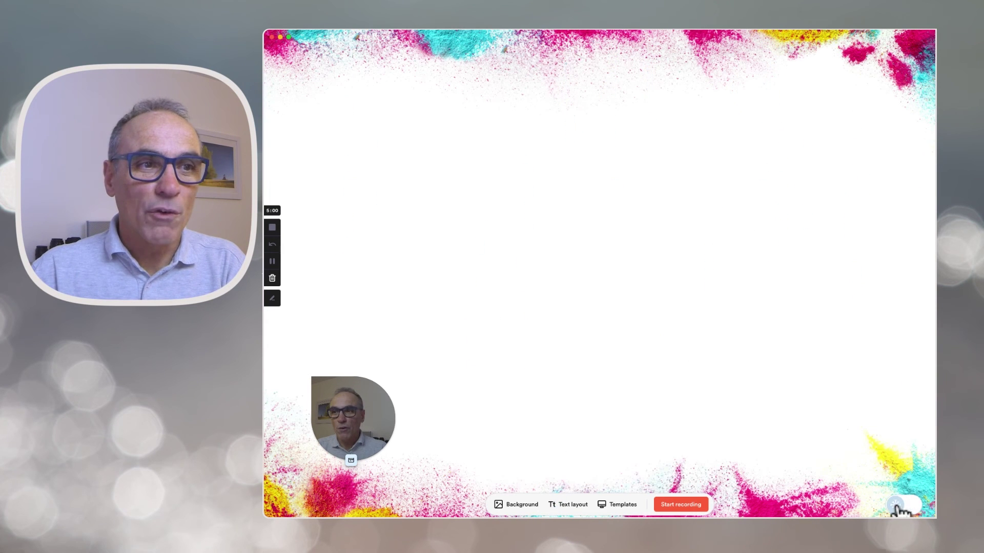
pyautogui.click(902, 507)
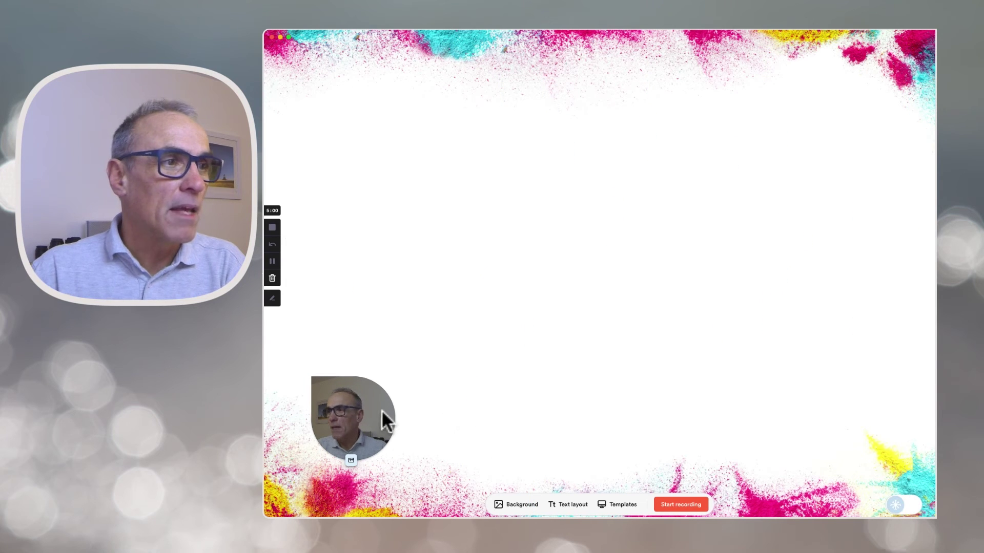
pyautogui.moveTo(362, 404); pyautogui.dragTo(519, 222)
# Step: Try large and full-canvas bubble sizes, return to small, centre it, and show a still photo
pyautogui.moveTo(506, 279)
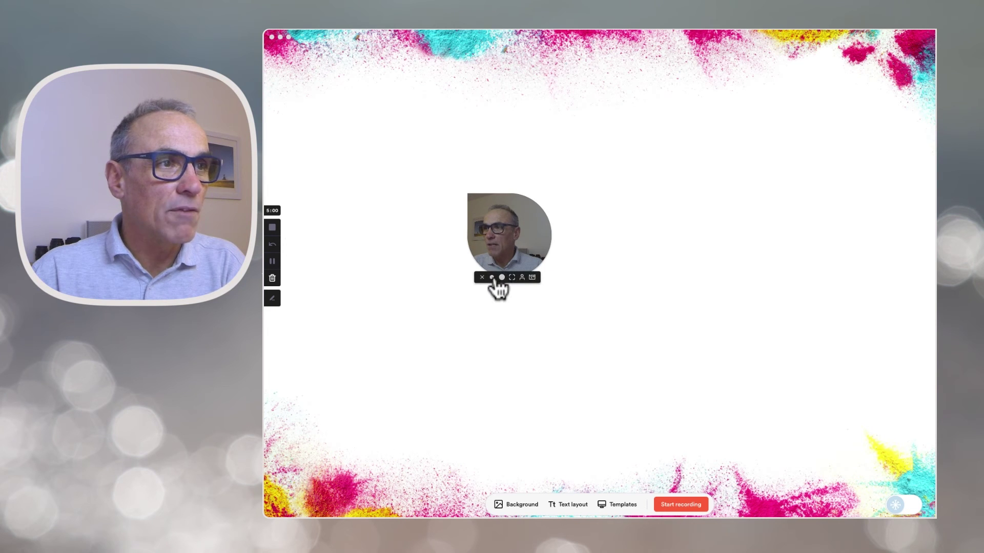
pyautogui.click(502, 278)
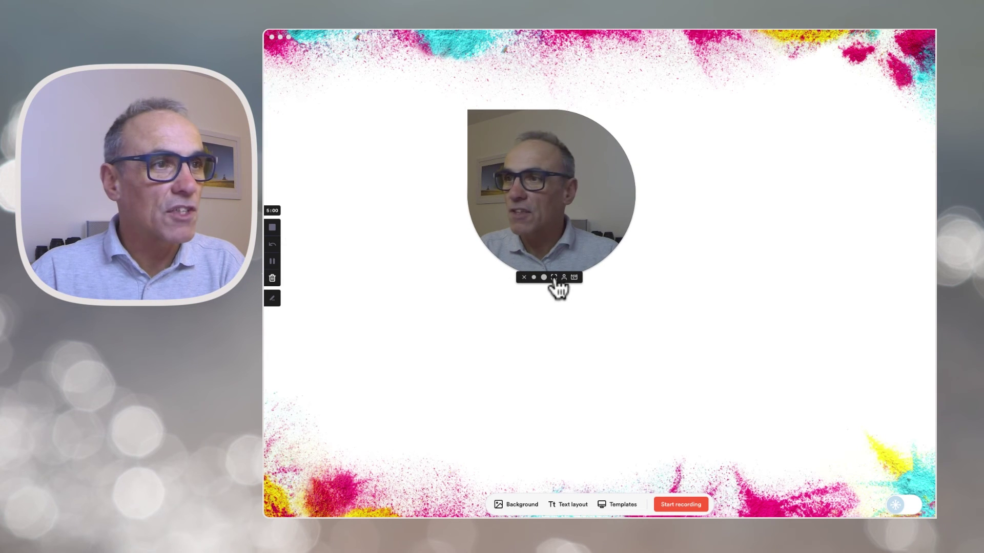
pyautogui.click(553, 277)
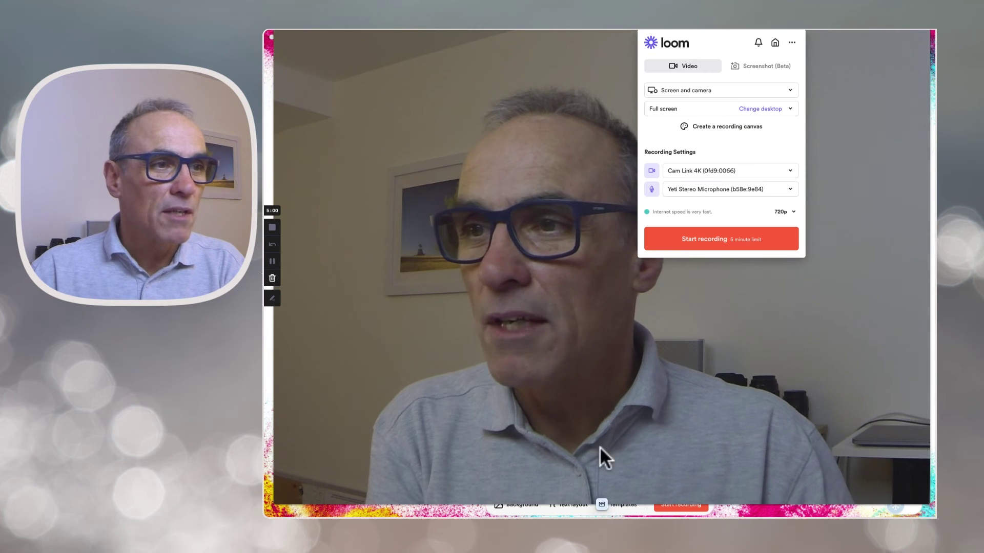
pyautogui.moveTo(601, 496)
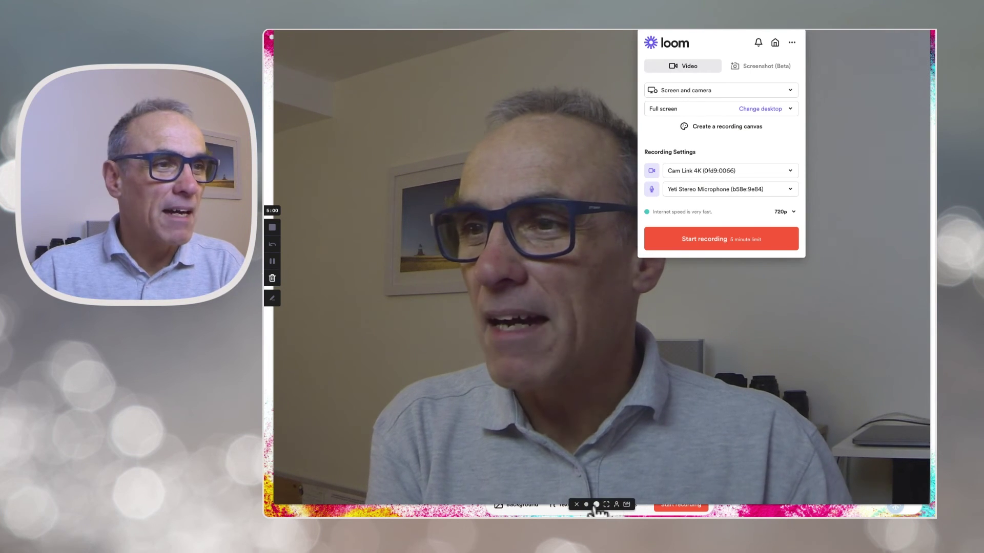
pyautogui.click(596, 505)
pyautogui.click(597, 507)
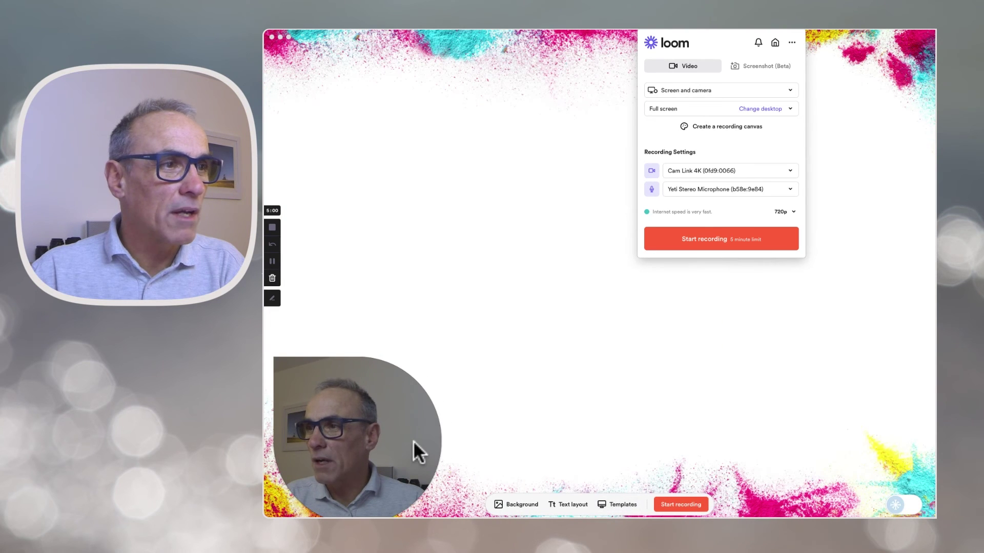
pyautogui.moveTo(413, 441); pyautogui.dragTo(503, 297)
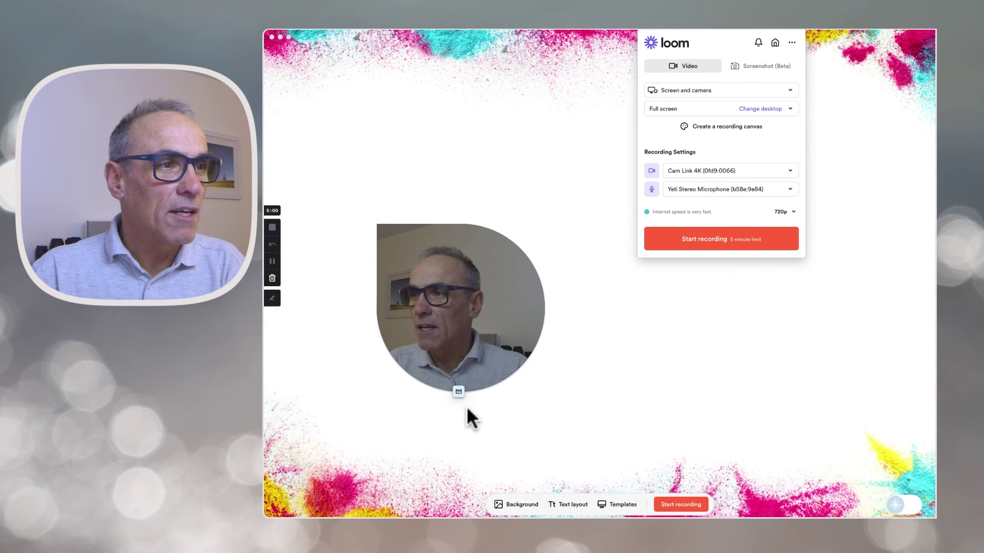
pyautogui.click(473, 392)
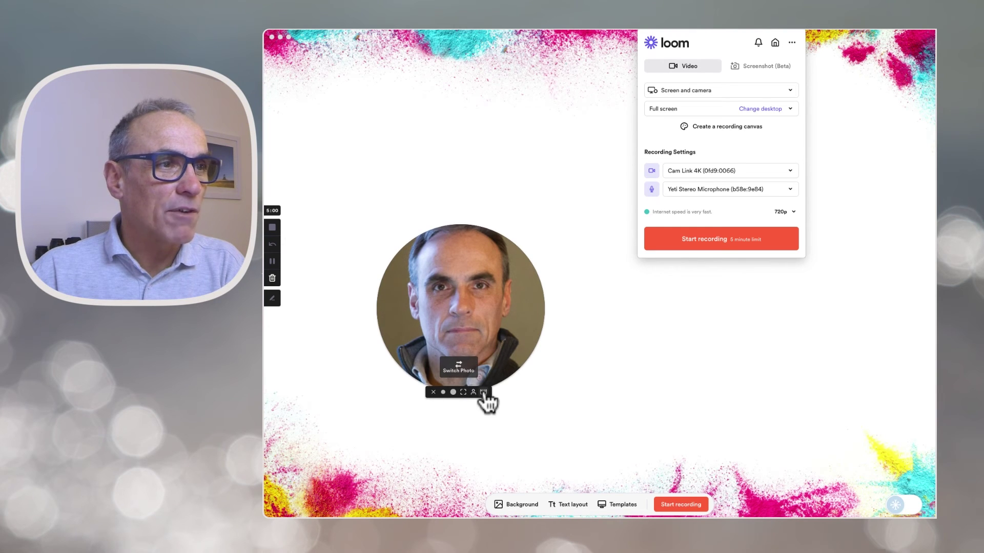
# Step: Preview the Winter Wreath and Winter Fun webcam frames, then drag the bubble into position
pyautogui.click(483, 393)
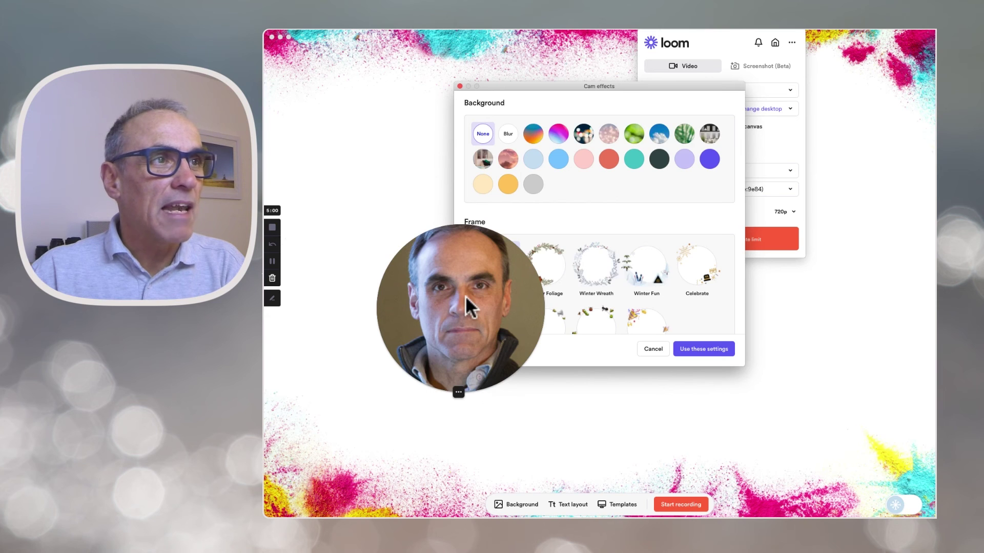
pyautogui.click(602, 268)
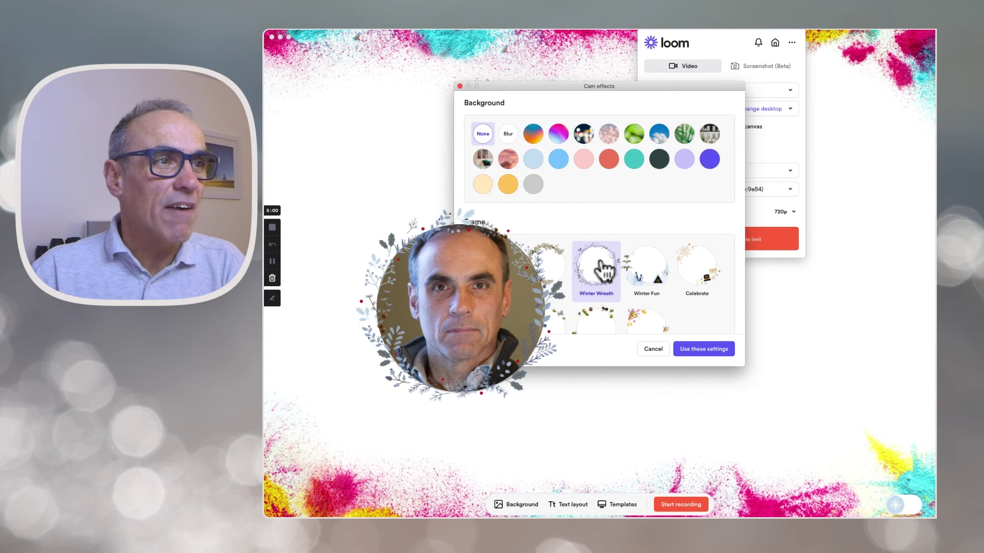
pyautogui.click(645, 271)
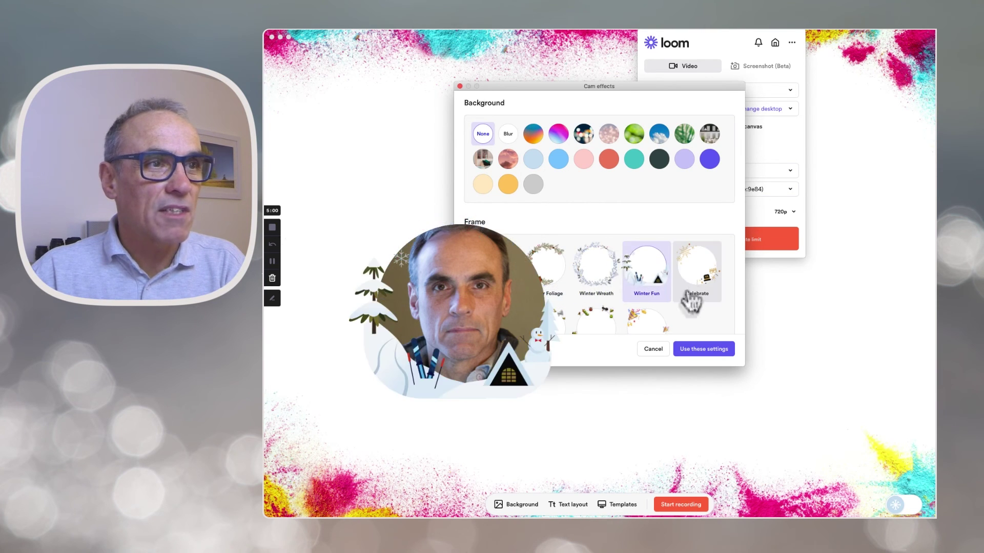
pyautogui.scroll(-2, 692, 305)
pyautogui.scroll(1, 687, 297)
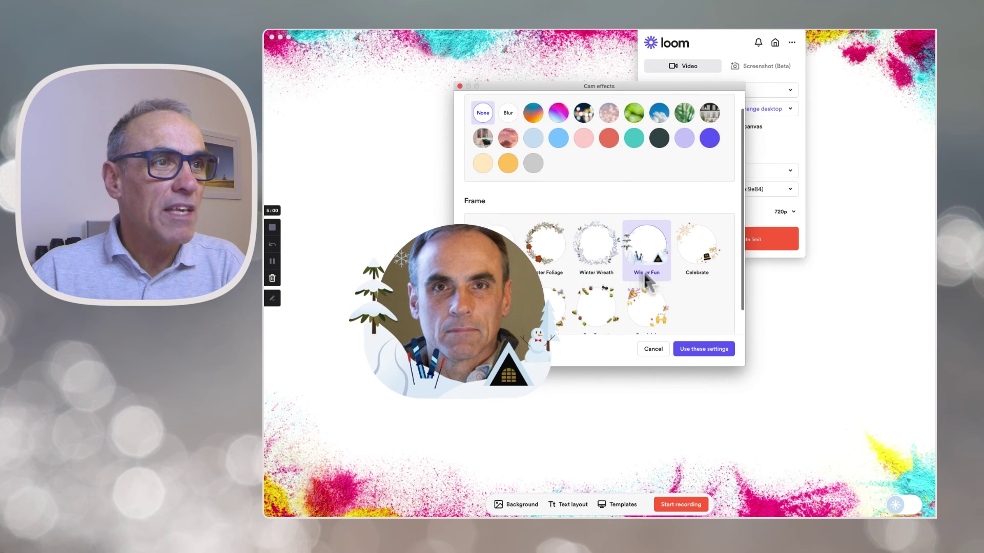
pyautogui.click(594, 250)
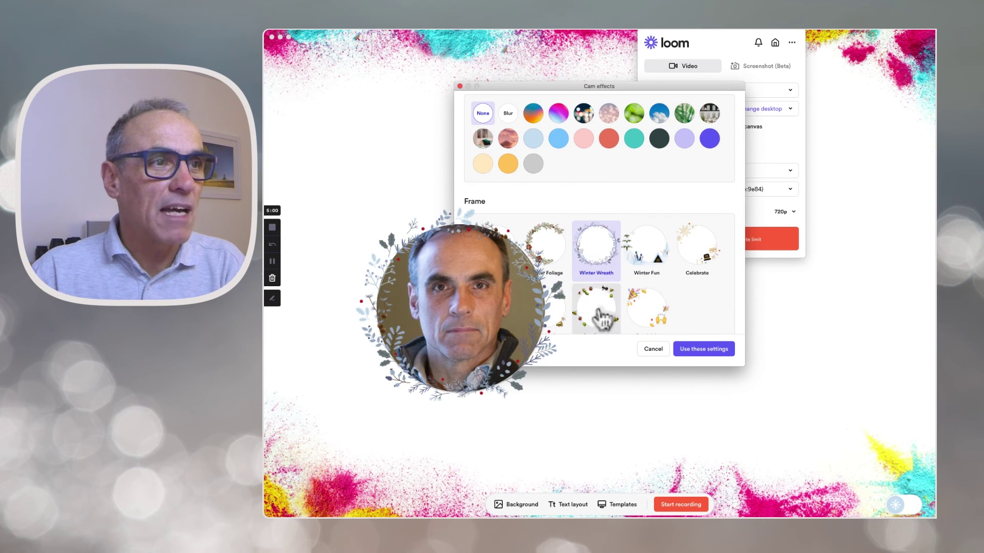
pyautogui.moveTo(477, 248); pyautogui.dragTo(398, 338)
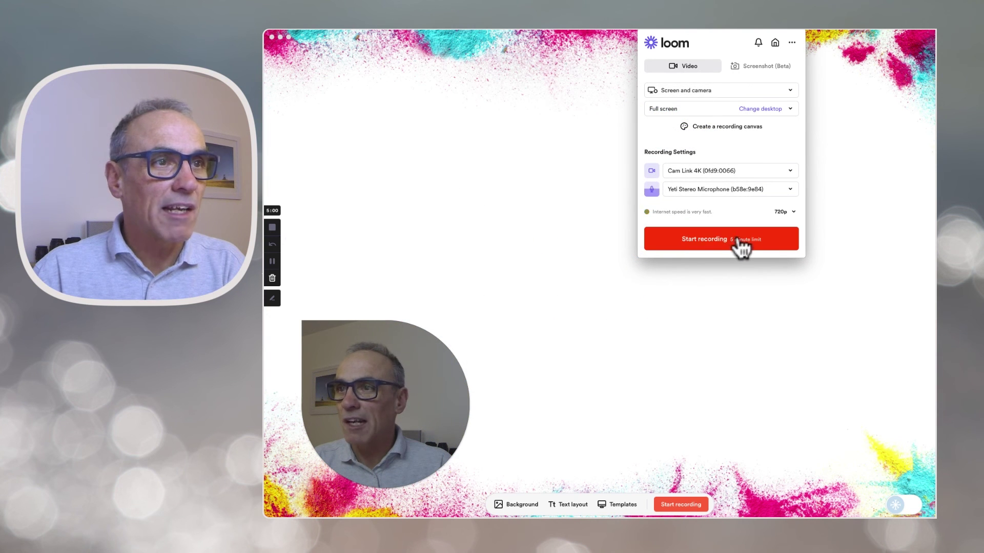
pyautogui.moveTo(384, 397); pyautogui.dragTo(346, 108)
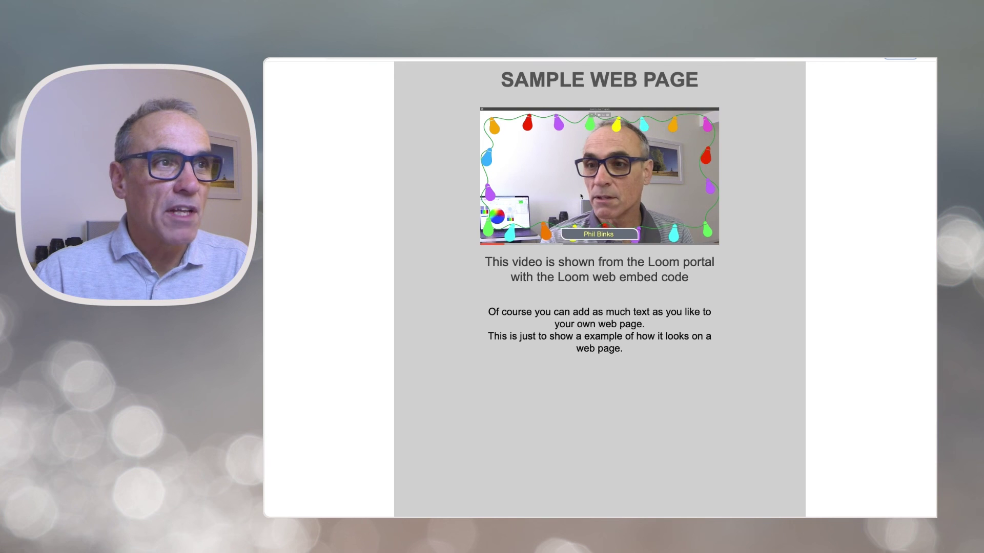
# Step: Pause the embedded video and check its playback speed options in the settings gear
pyautogui.moveTo(581, 196)
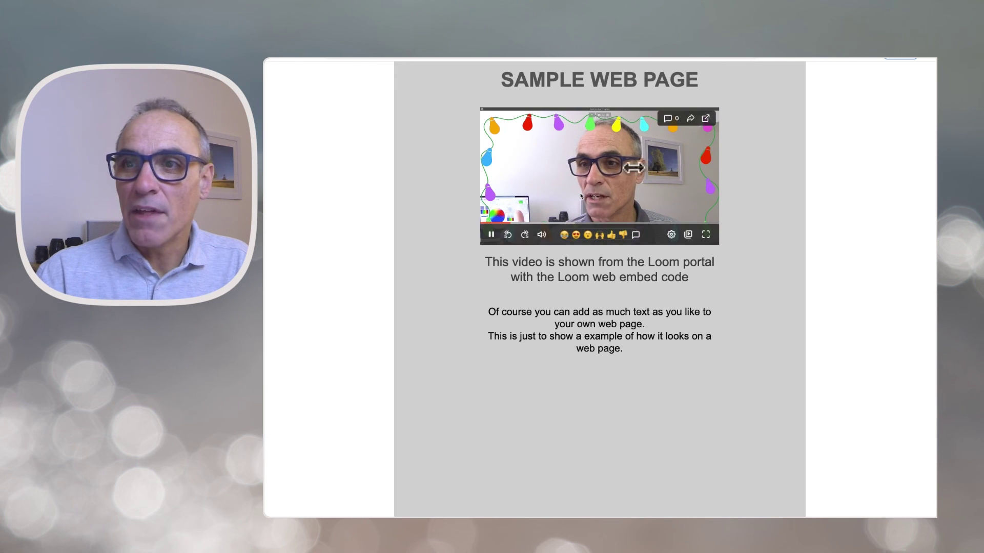
pyautogui.click(491, 234)
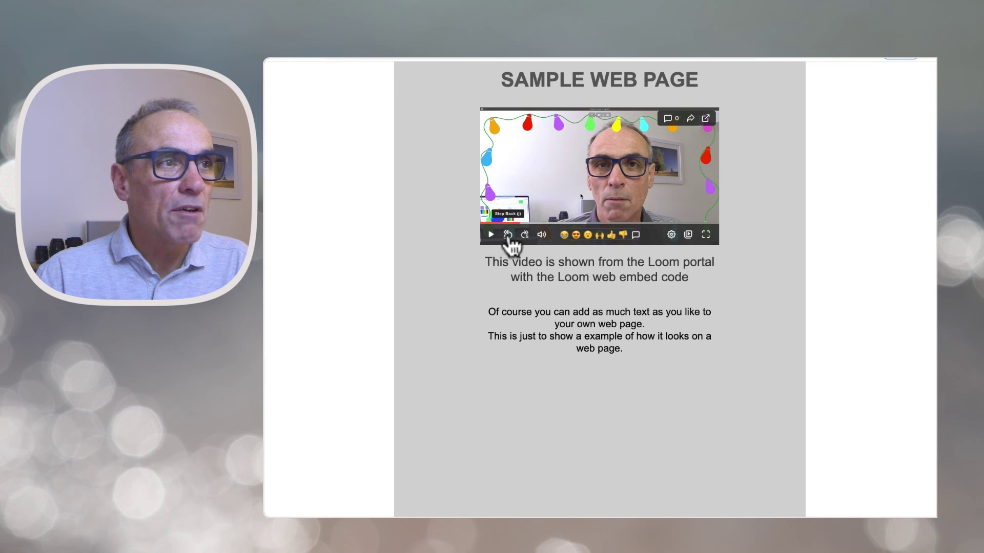
pyautogui.moveTo(541, 237)
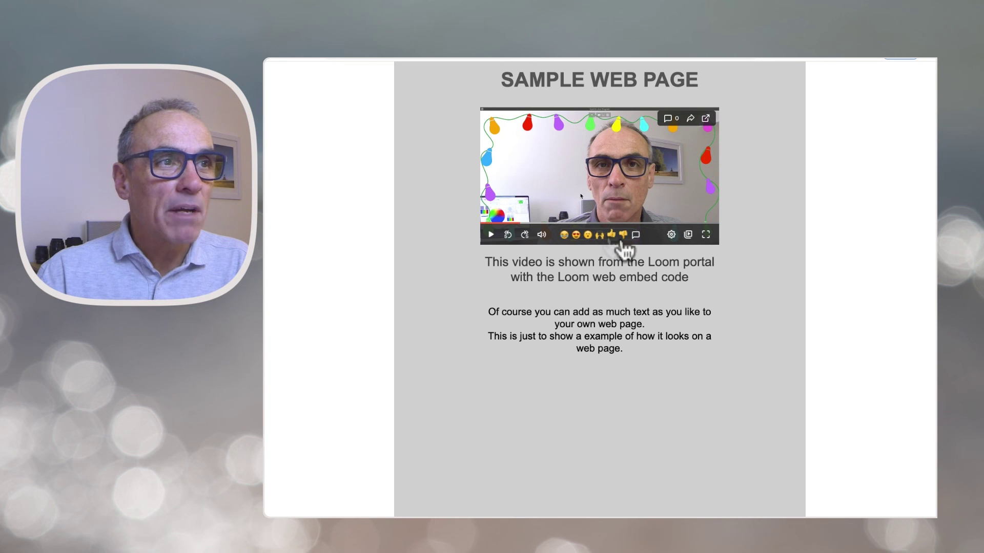
pyautogui.click(672, 236)
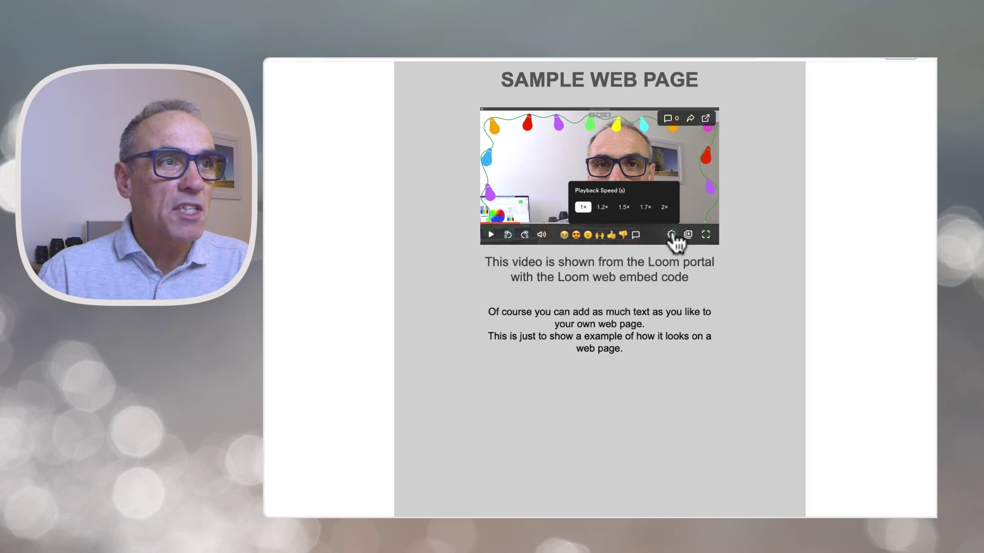
pyautogui.click(672, 235)
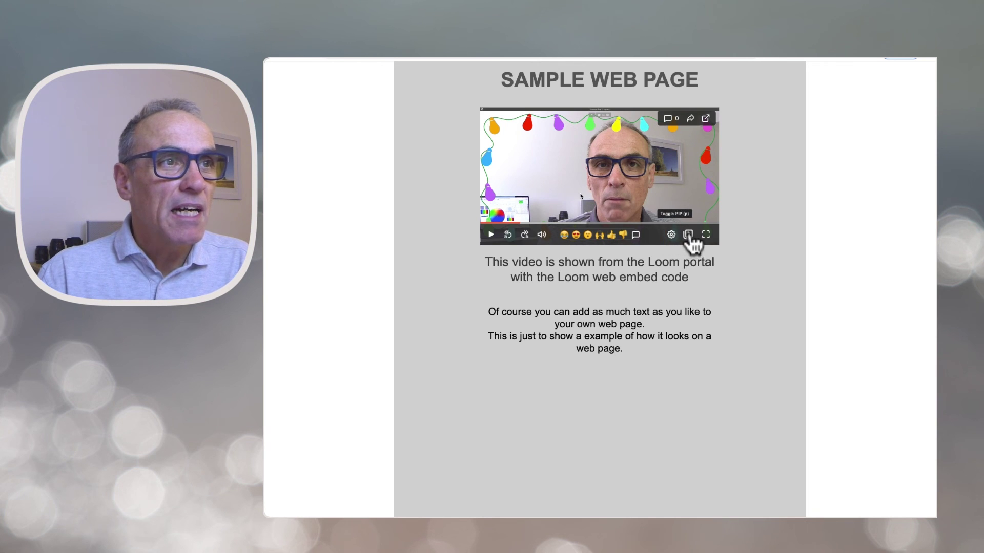